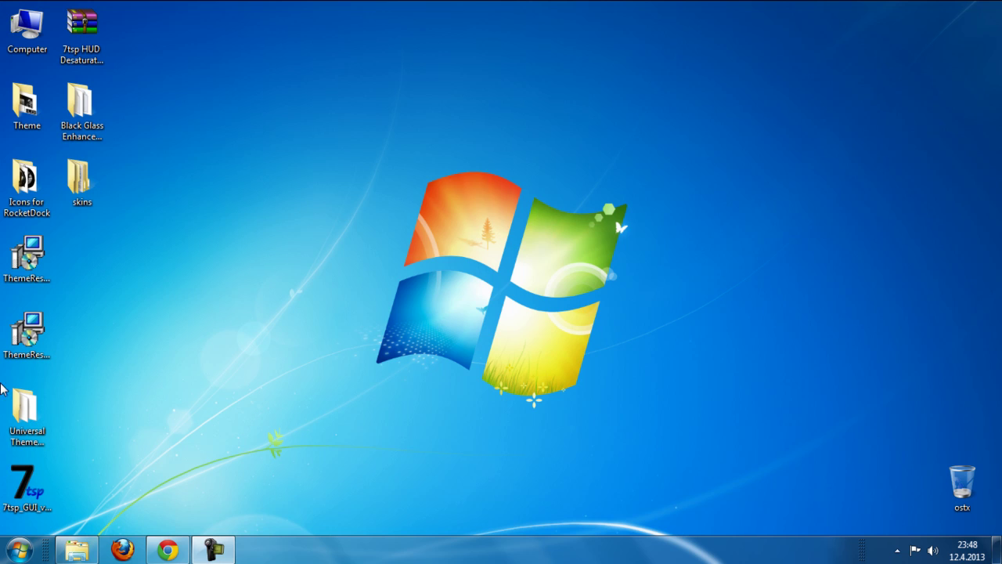
# Run the 32-bit Universal Theme Patcher in English, then close it and its folder.
pyautogui.doubleClick(32, 432)
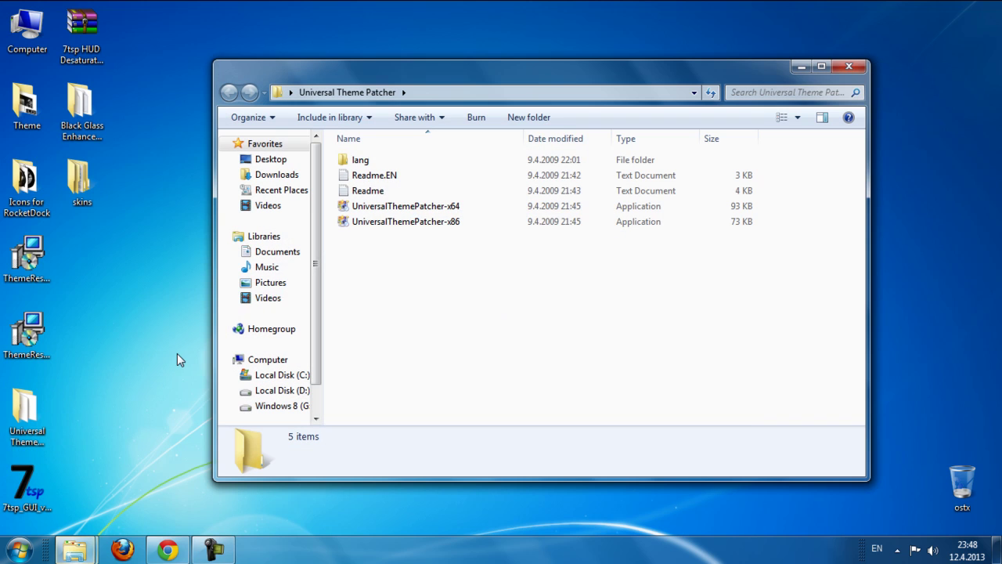
pyautogui.click(407, 229)
pyautogui.moveTo(447, 269); pyautogui.dragTo(379, 209)
pyautogui.doubleClick(421, 227)
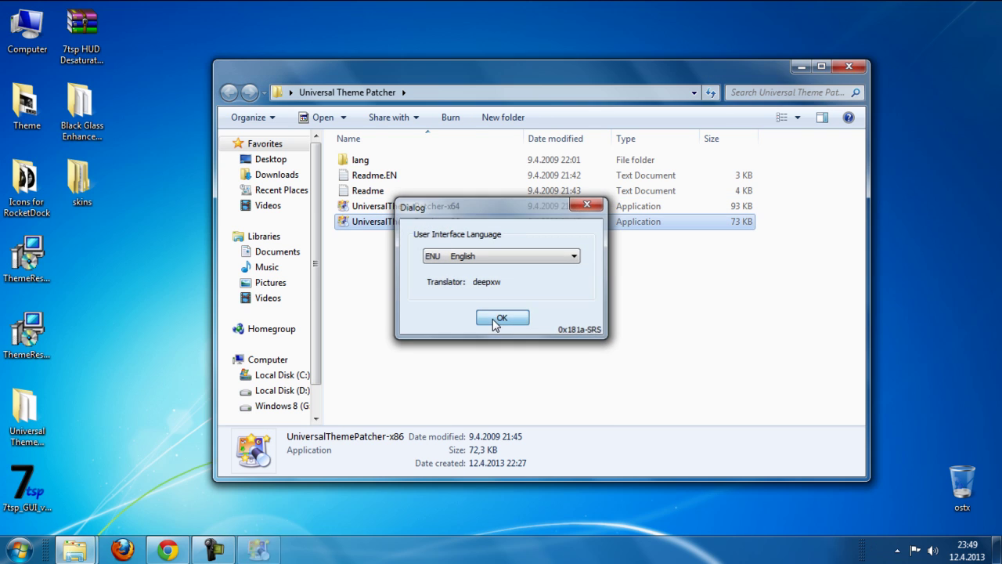
pyautogui.click(498, 316)
pyautogui.click(564, 353)
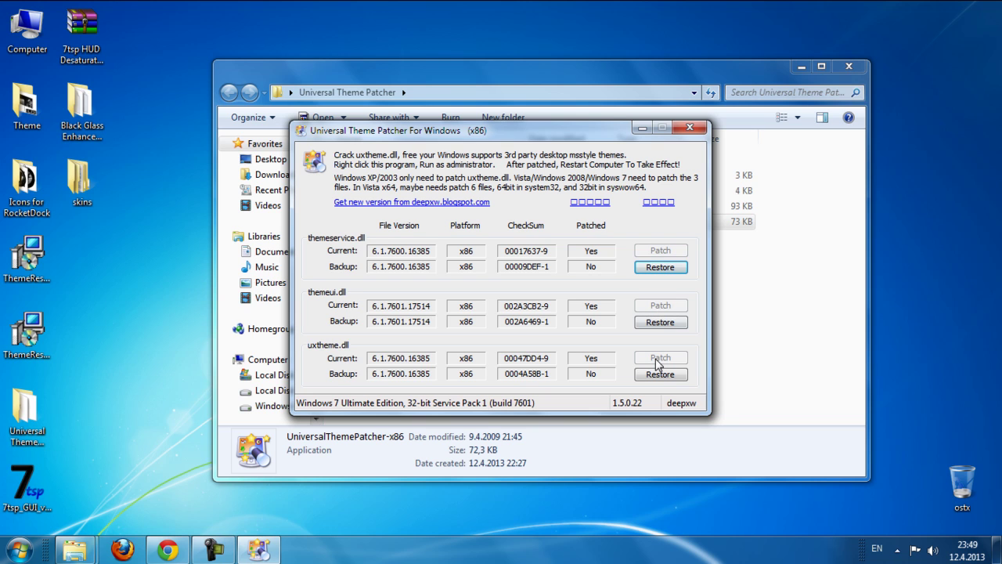
pyautogui.moveTo(586, 139); pyautogui.dragTo(504, 145)
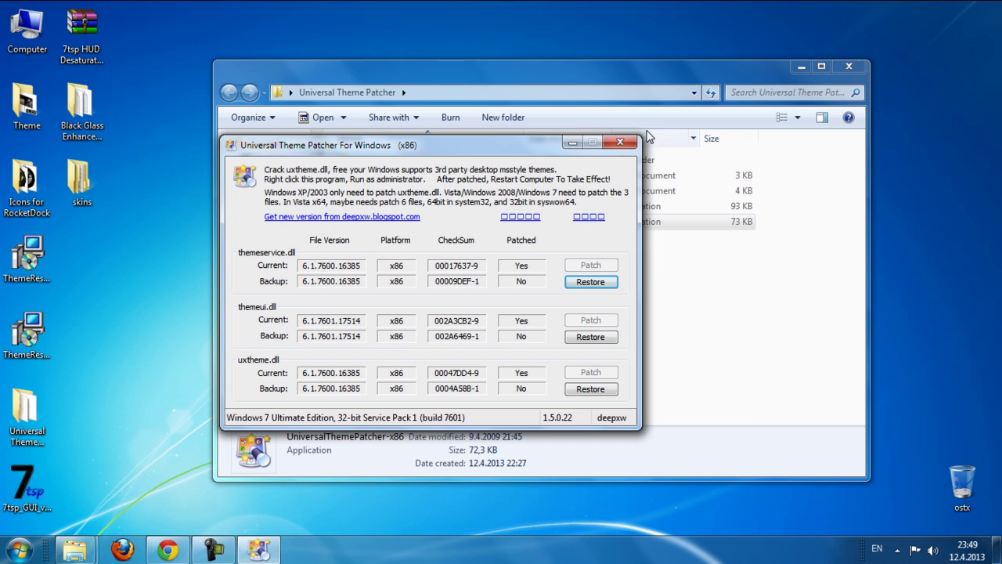
pyautogui.click(620, 142)
pyautogui.click(847, 67)
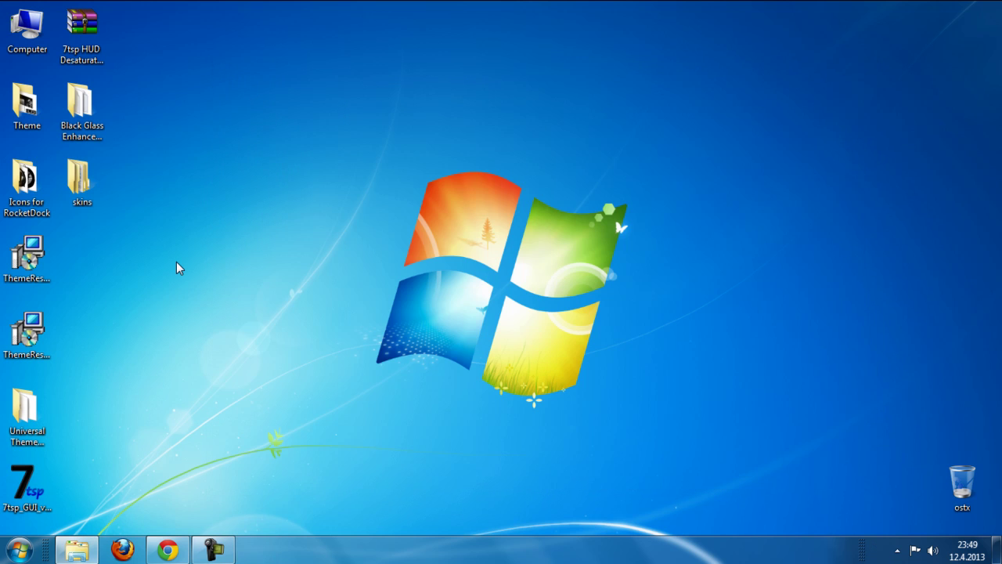
# Run the second Theme Resource Changer installer and dismiss its already-installed notice.
pyautogui.click(28, 256)
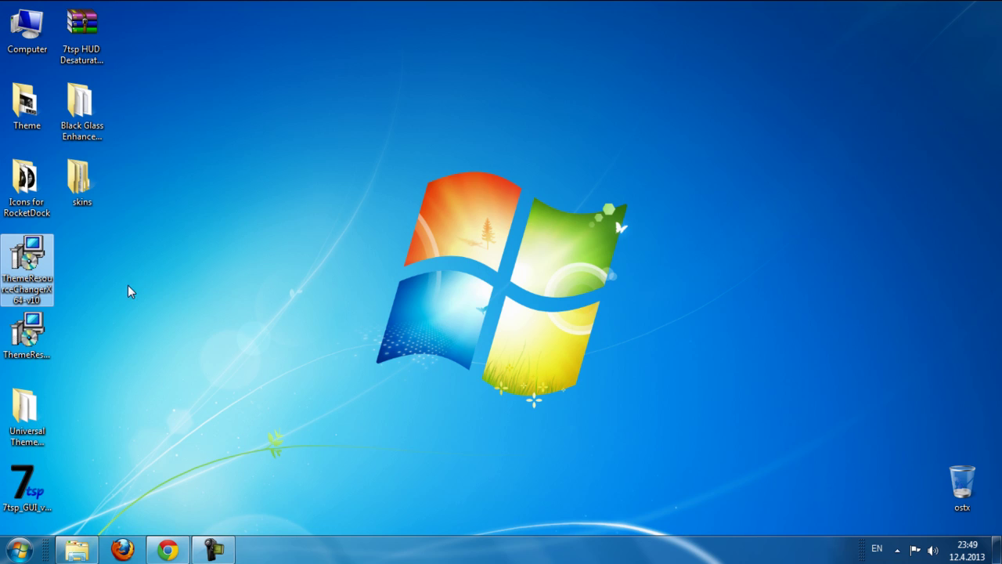
pyautogui.click(35, 335)
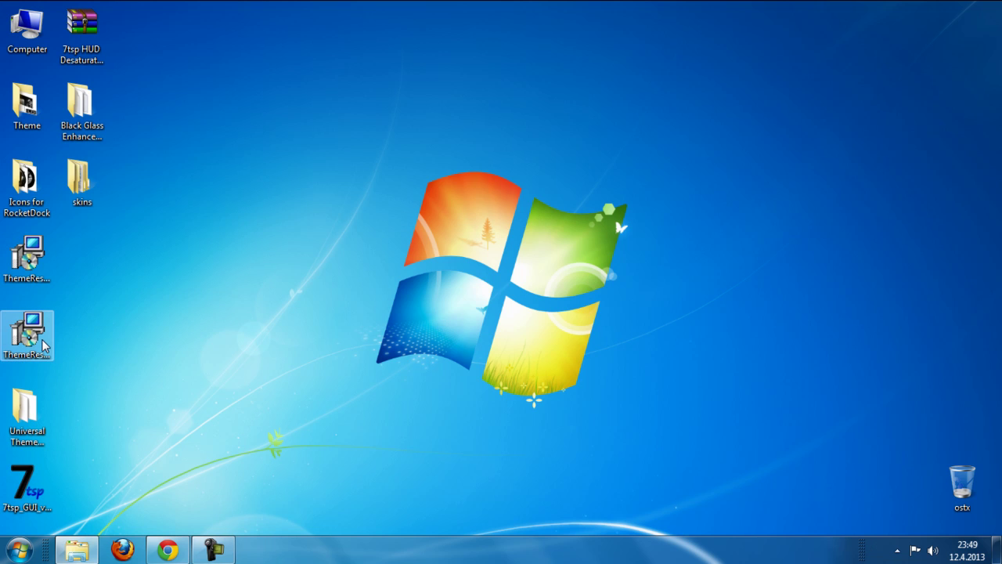
pyautogui.doubleClick(41, 339)
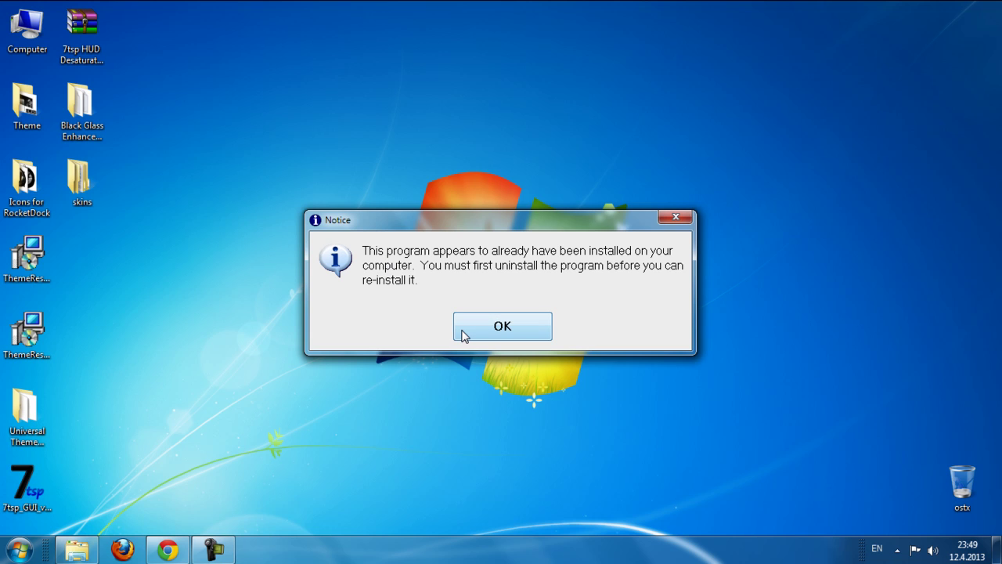
pyautogui.click(462, 331)
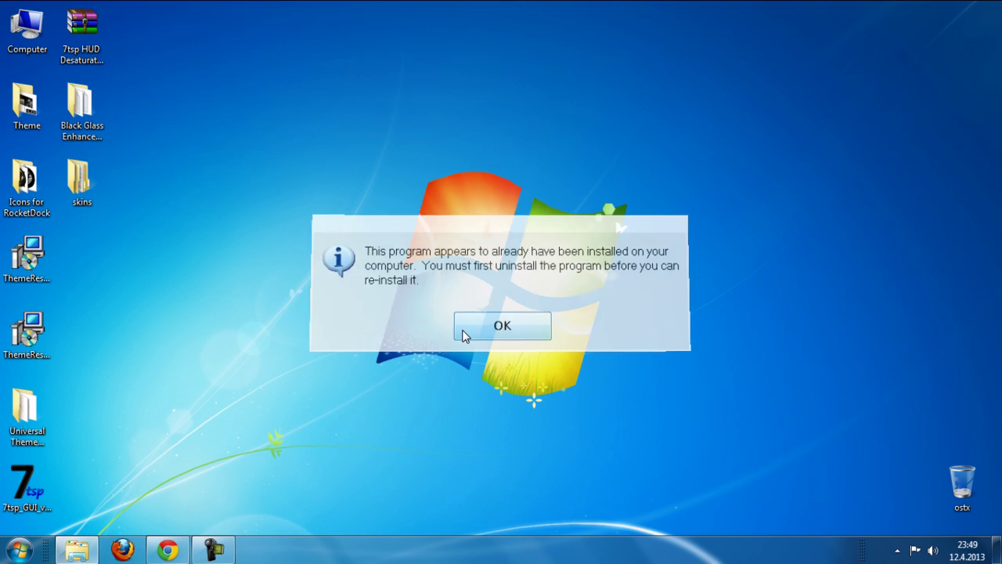
# Refresh the desktop and check the Icons for RocketDock folder's properties.
pyautogui.rightClick(199, 247)
pyautogui.click(226, 326)
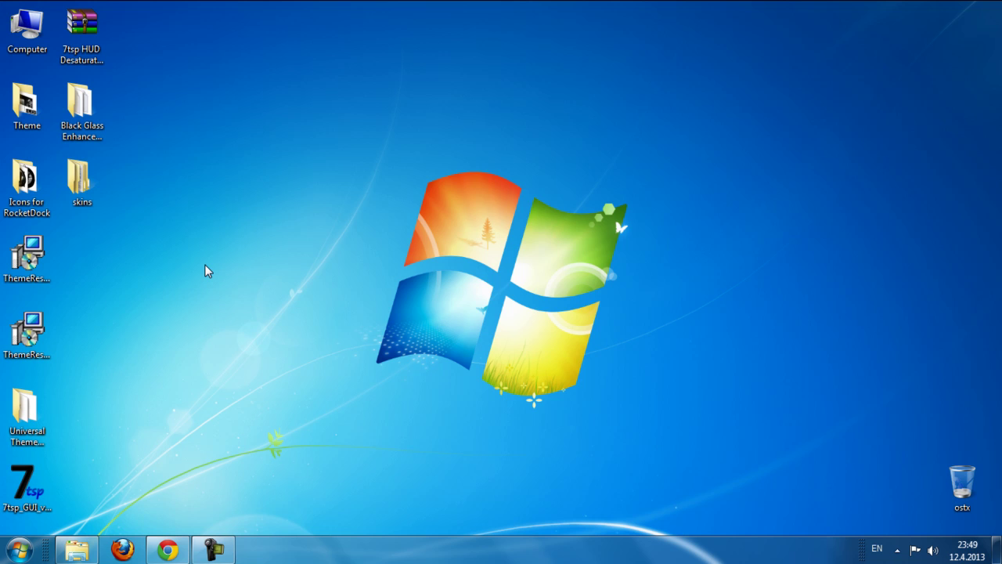
pyautogui.rightClick(33, 192)
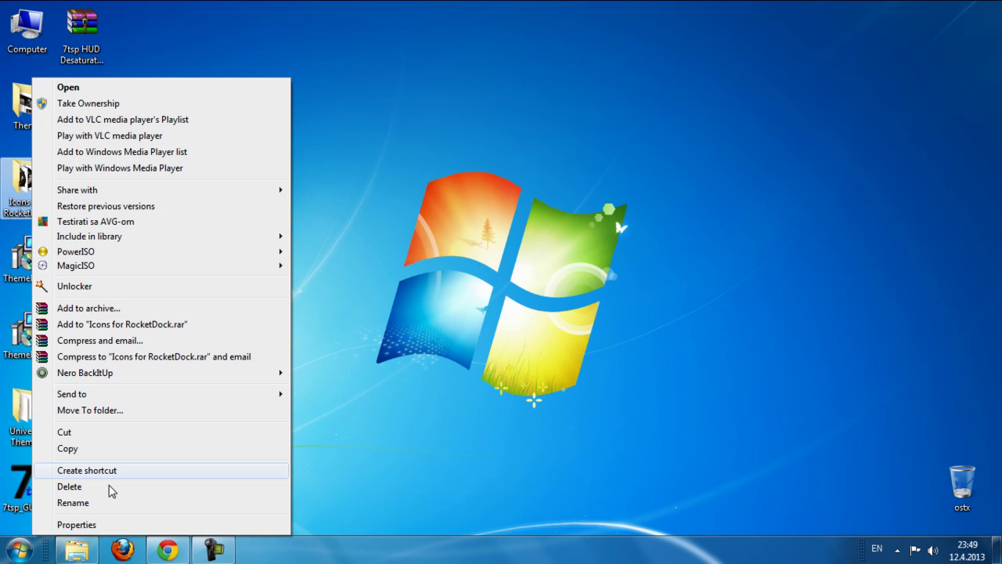
pyautogui.click(94, 526)
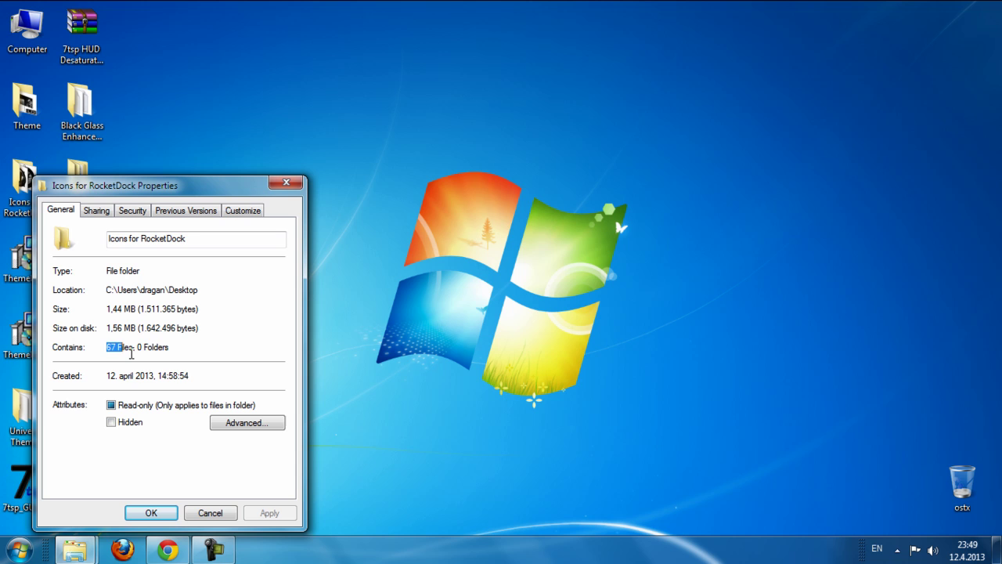
pyautogui.click(286, 182)
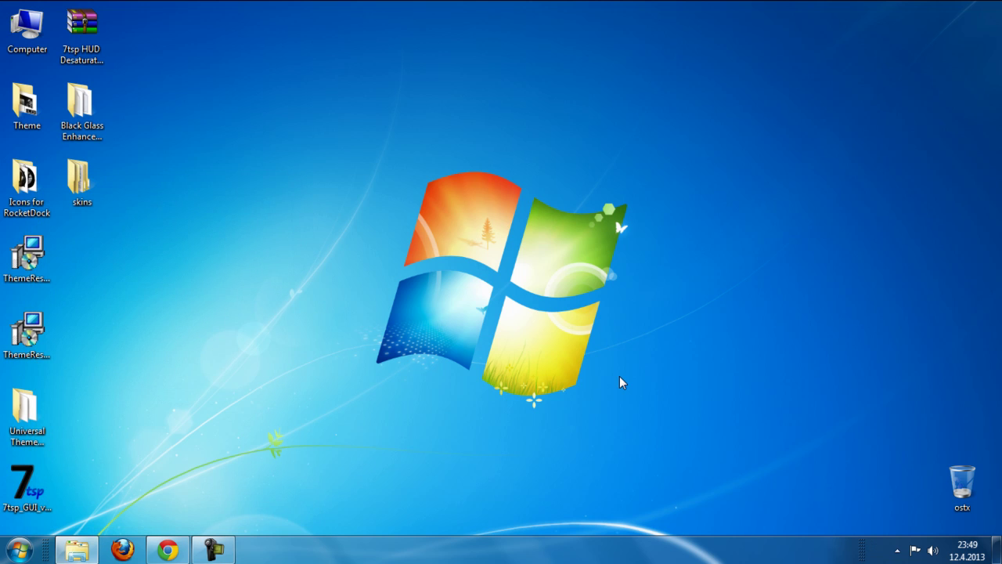
pyautogui.moveTo(559, 540)
pyautogui.moveTo(269, 485)
# Open RocketDock's Icons folder, then open Icons for RocketDock maximized.
pyautogui.click(77, 550)
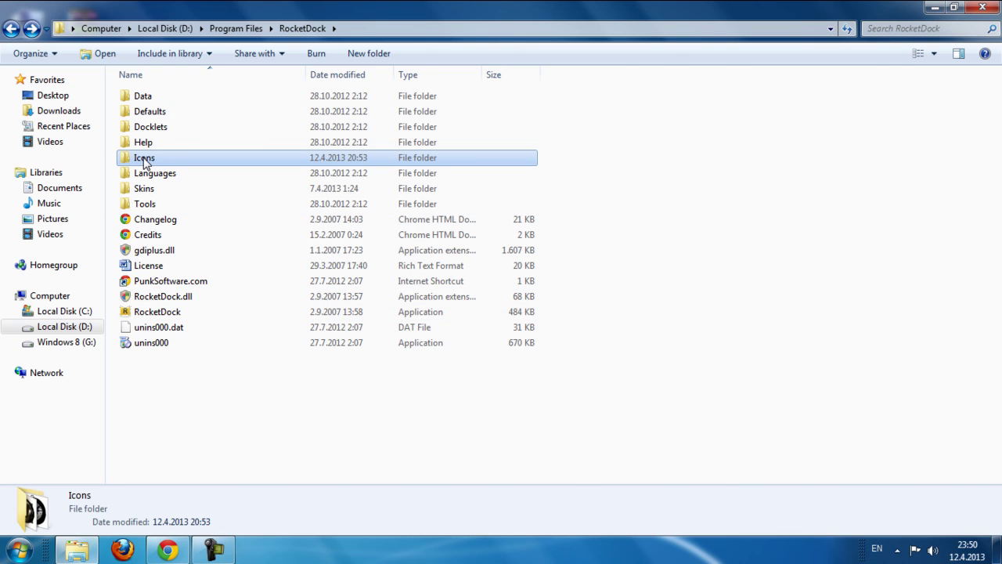
pyautogui.doubleClick(144, 157)
pyautogui.click(934, 7)
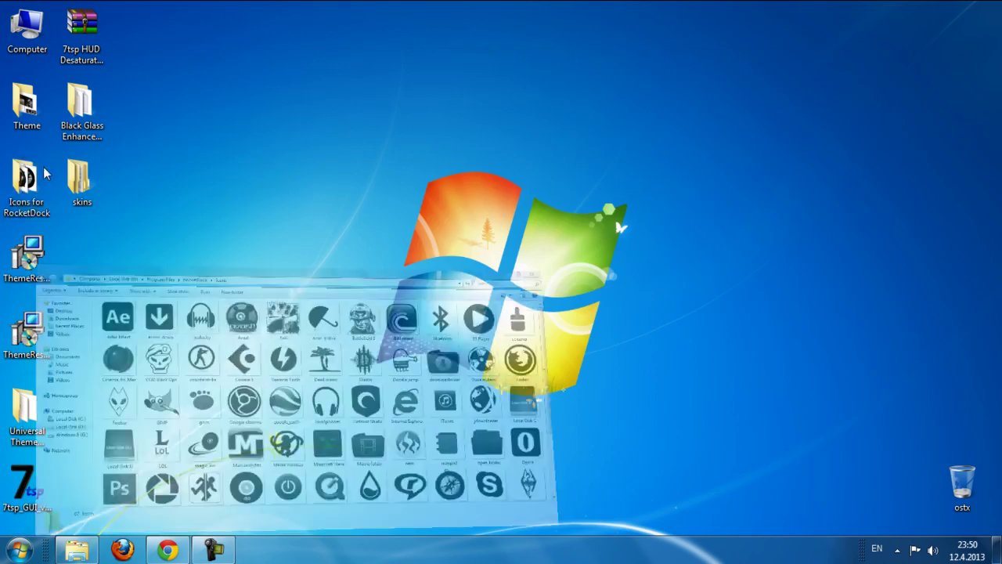
pyautogui.doubleClick(26, 184)
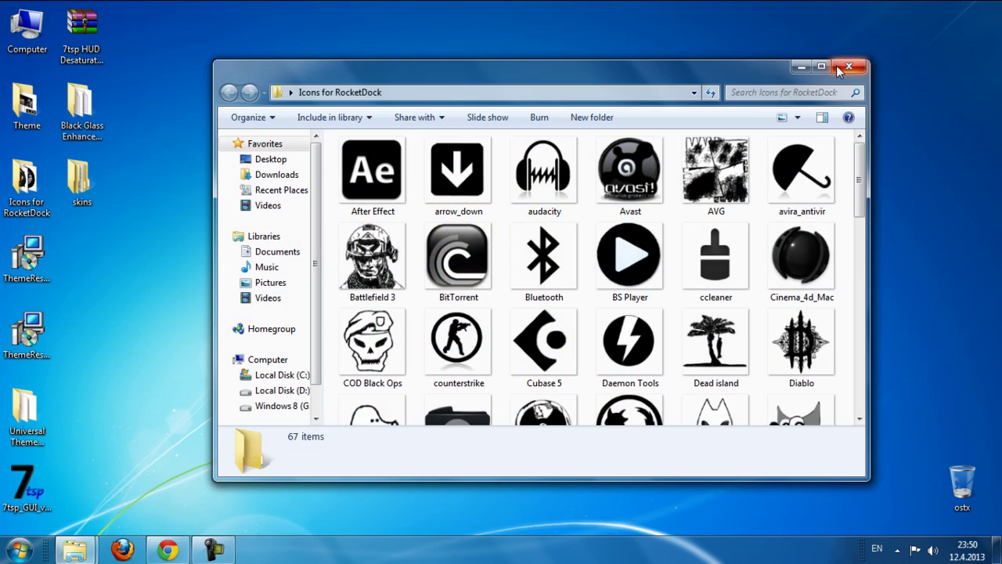
pyautogui.click(833, 69)
pyautogui.doubleClick(21, 209)
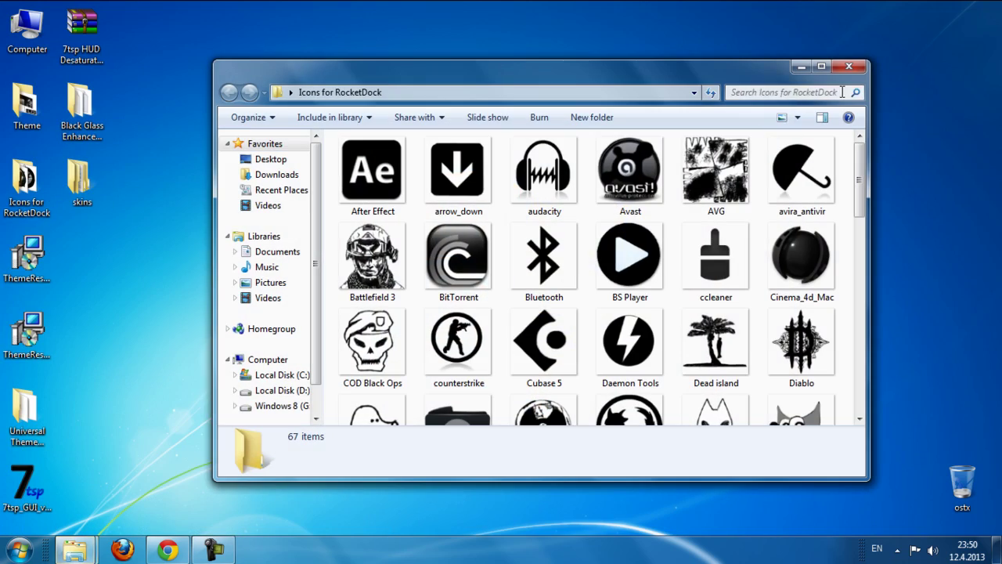
pyautogui.click(826, 75)
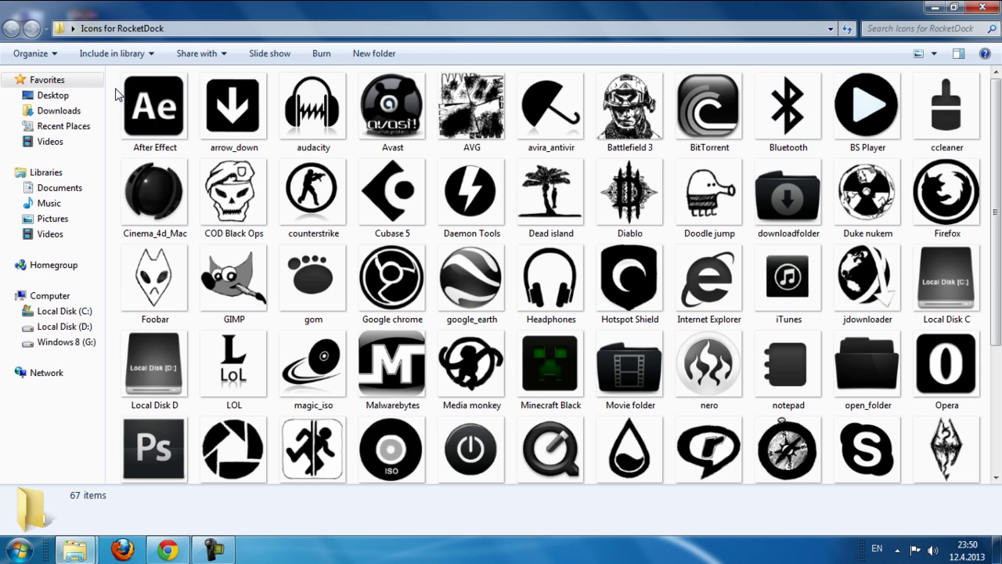
# Select and copy all 67 icons from Icons for RocketDock, returning to RocketDock's Icons window.
pyautogui.hotkey('ctrl', 'a')
pyautogui.scroll(-3, 858, 328)
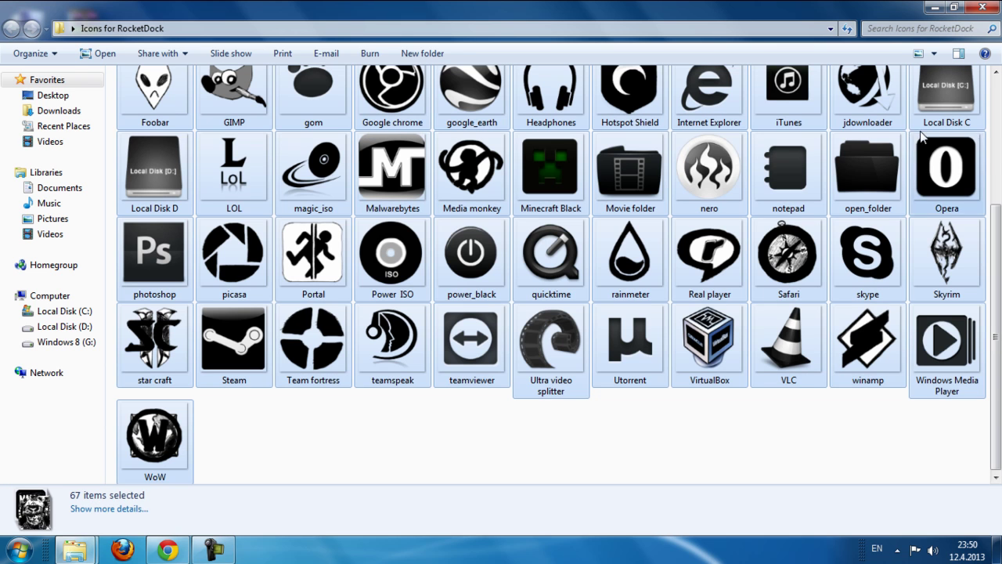
pyautogui.rightClick(909, 131)
pyautogui.click(714, 246)
pyautogui.rightClick(714, 245)
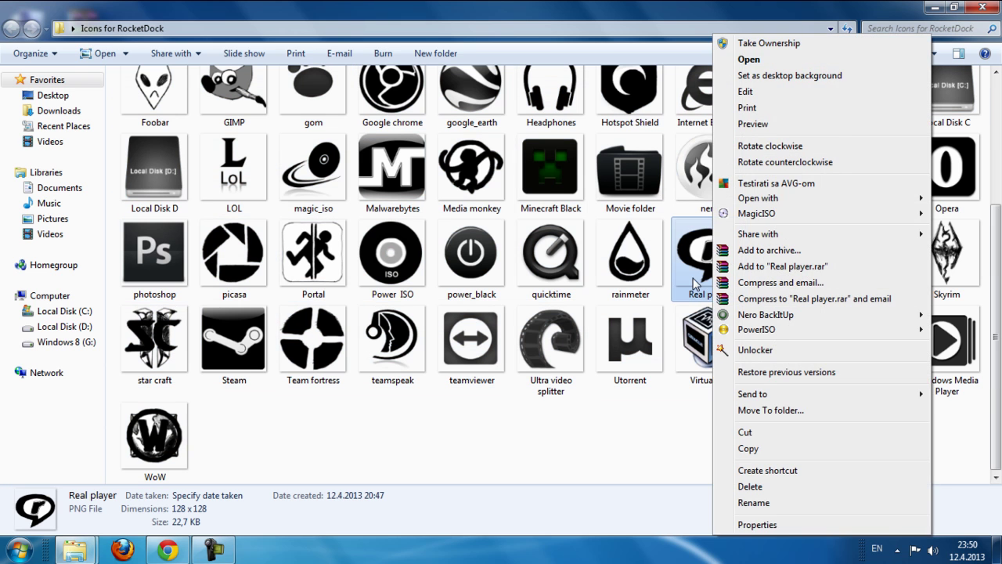
pyautogui.click(385, 457)
pyautogui.moveTo(945, 468); pyautogui.dragTo(158, 106)
pyautogui.rightClick(157, 103)
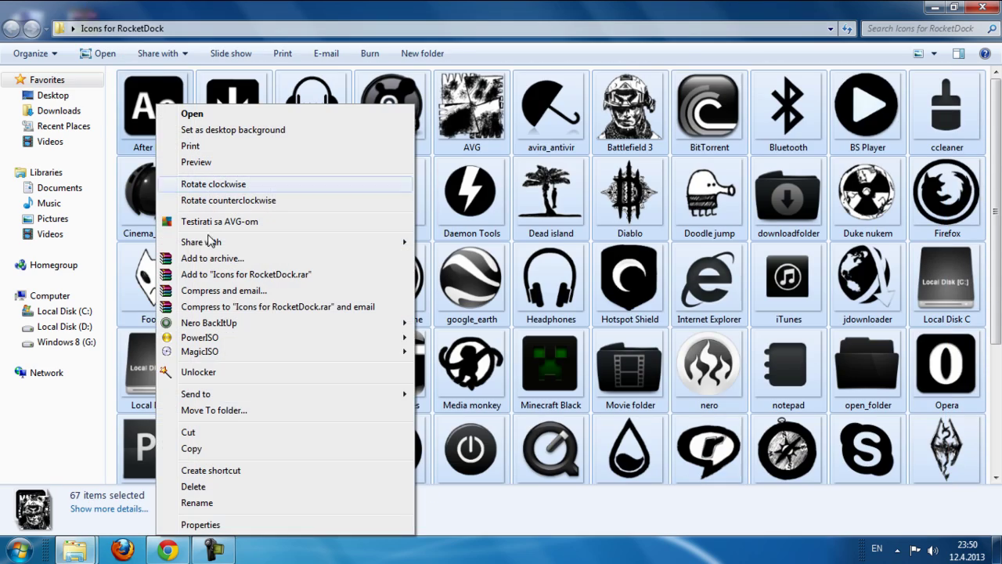
pyautogui.click(224, 448)
pyautogui.click(76, 550)
pyautogui.click(77, 551)
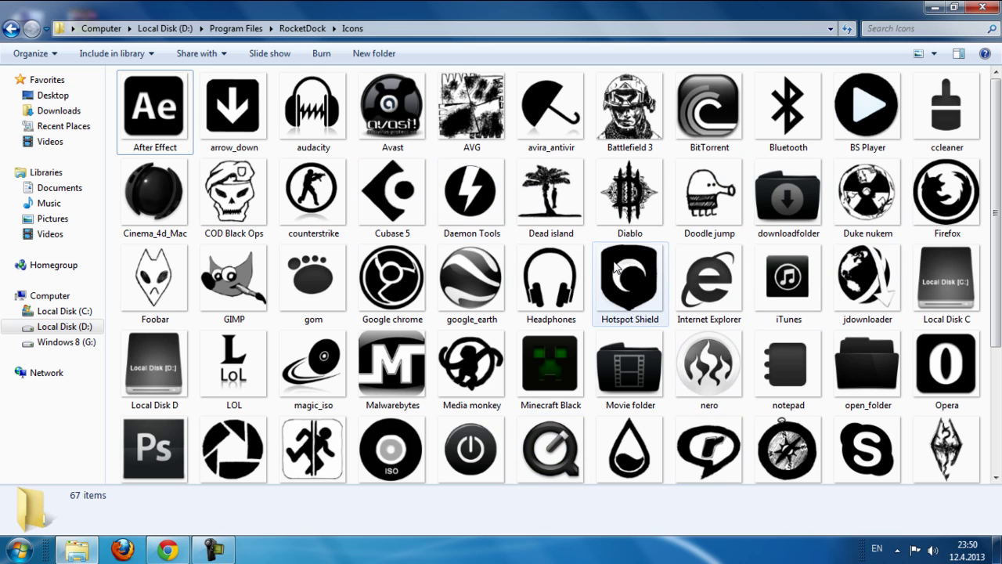
# Close the Icons folder, then review the CCleaner dock item's Icon Settings and close them with OK.
pyautogui.click(983, 8)
pyautogui.moveTo(474, 541)
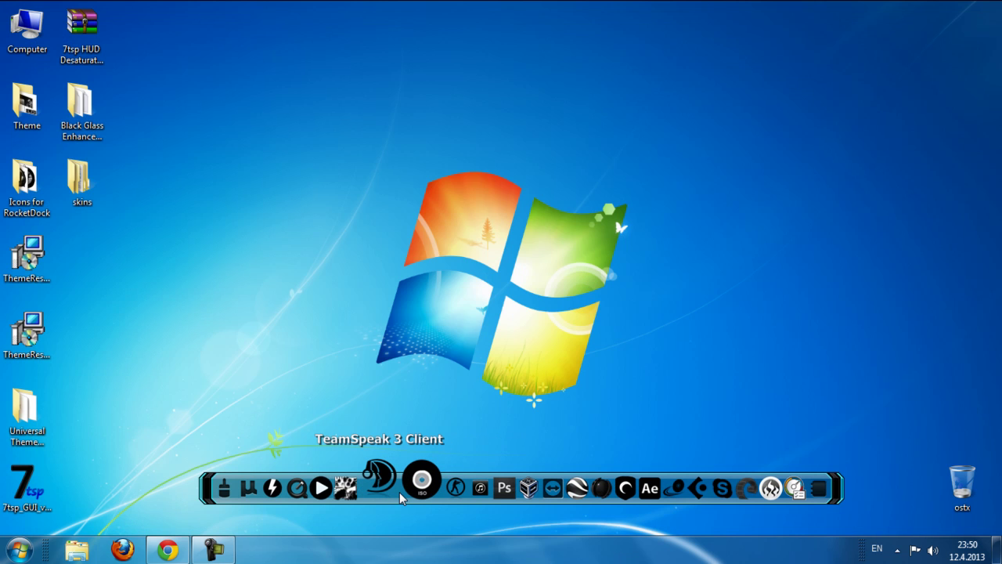
pyautogui.rightClick(243, 484)
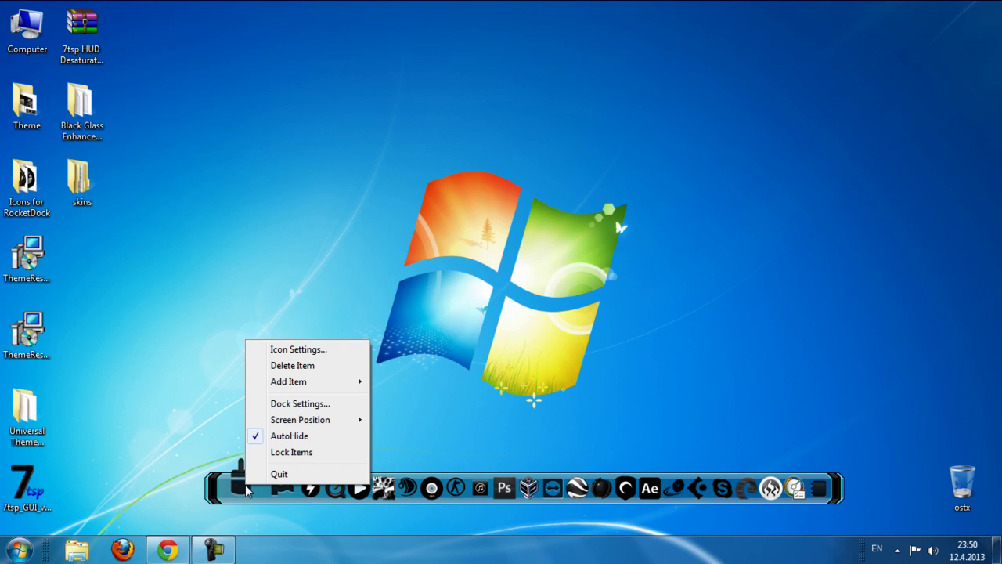
pyautogui.click(296, 351)
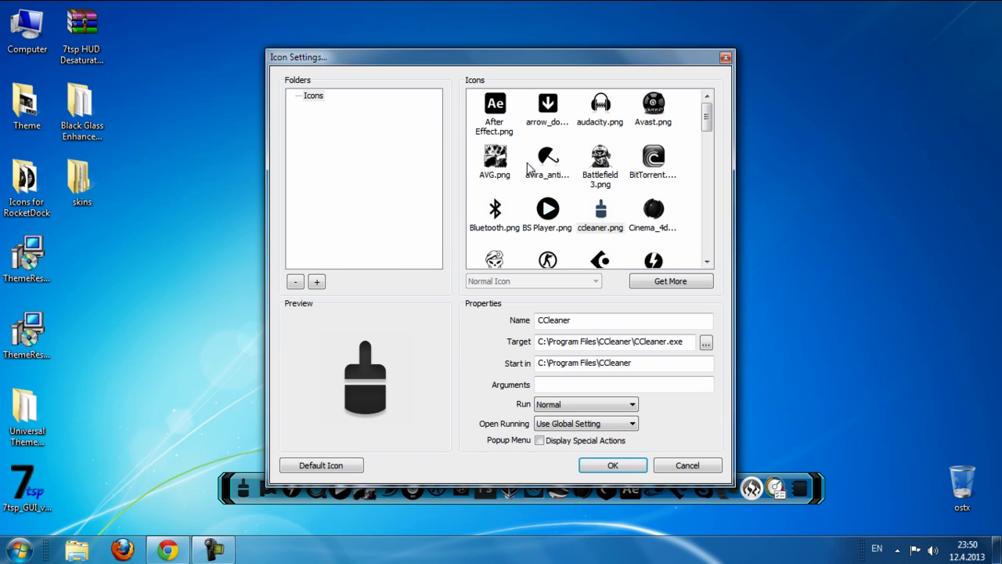
pyautogui.moveTo(707, 116)
pyautogui.mouseDown()
pyautogui.moveTo(707, 219)
pyautogui.moveTo(707, 114)
pyautogui.mouseUp()
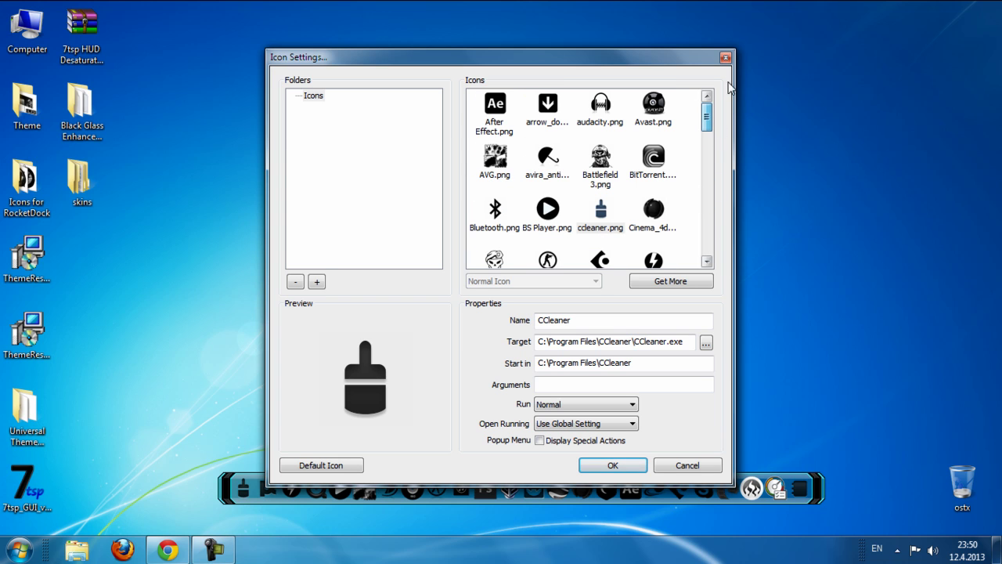
pyautogui.click(613, 465)
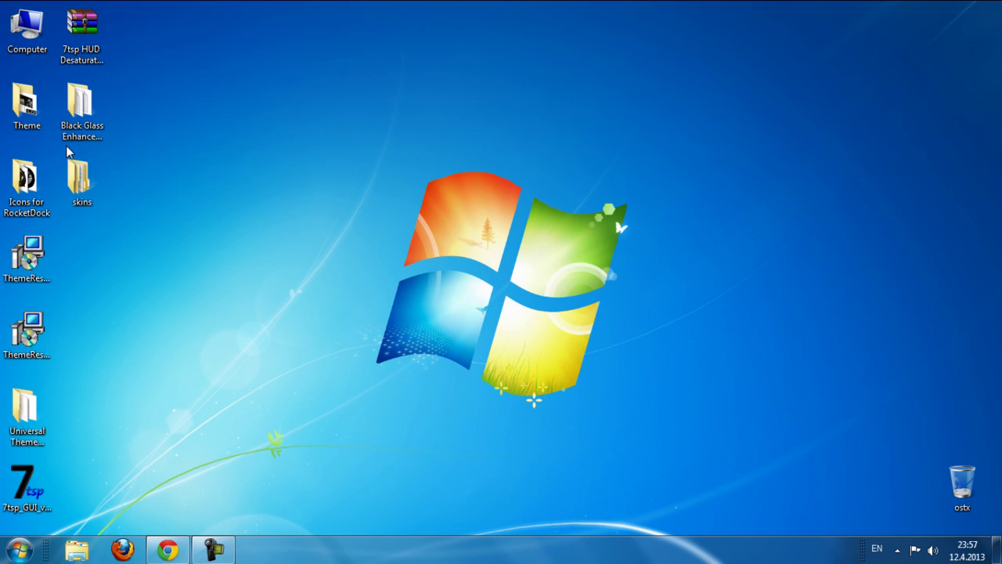
# Copy both HUD White Series items from the desktop Theme folder.
pyautogui.doubleClick(27, 102)
pyautogui.moveTo(249, 178); pyautogui.dragTo(143, 95)
pyautogui.rightClick(142, 95)
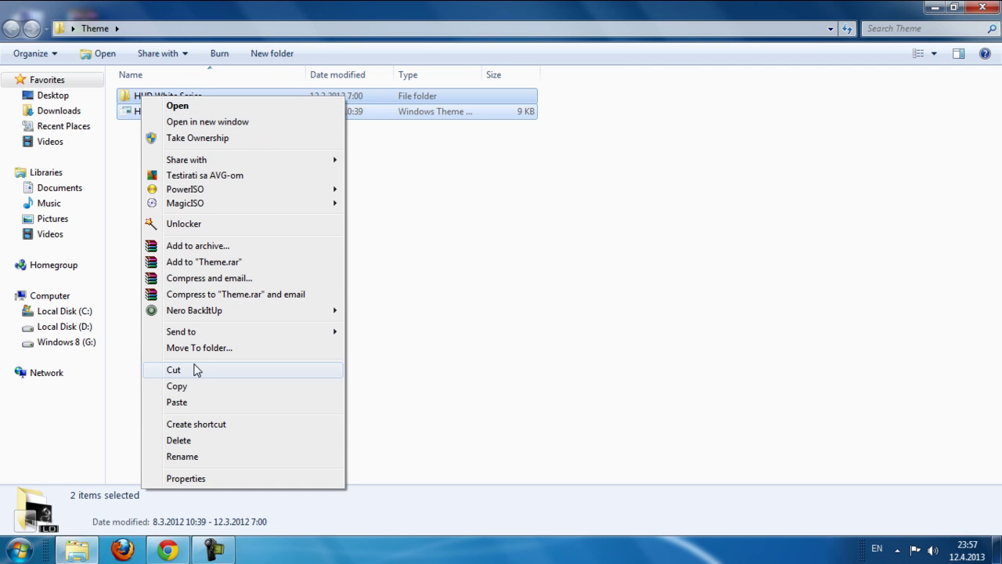
pyautogui.click(185, 387)
# Paste them into C:\Windows\Resources\Themes, merging folders and replacing the existing theme file.
pyautogui.click(86, 313)
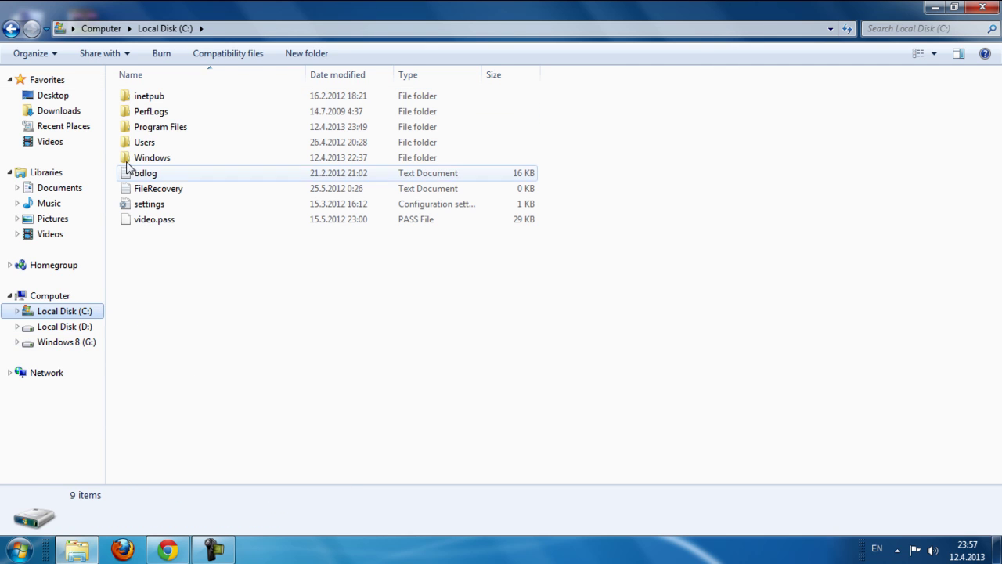
pyautogui.doubleClick(157, 157)
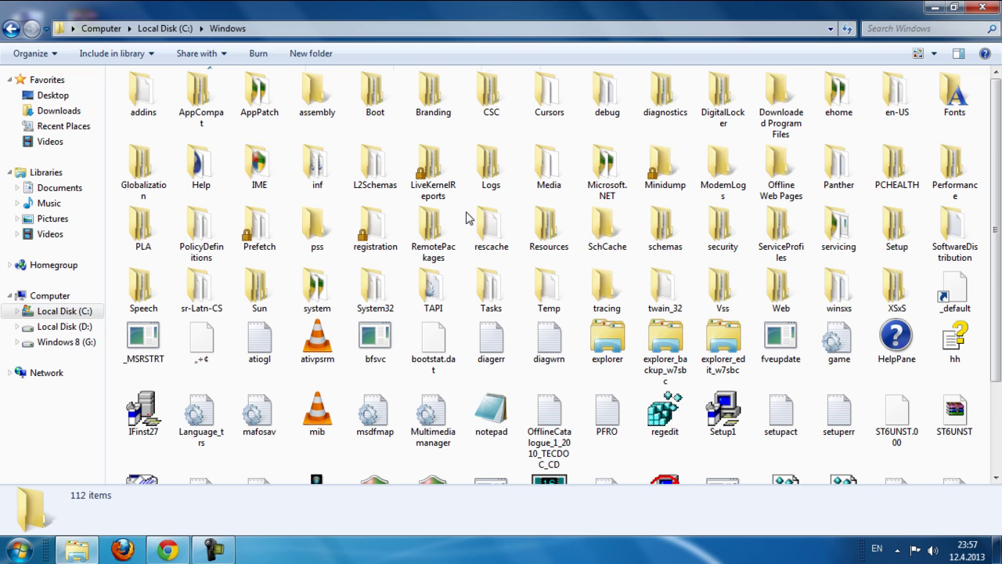
pyautogui.doubleClick(548, 227)
pyautogui.doubleClick(162, 148)
pyautogui.rightClick(707, 189)
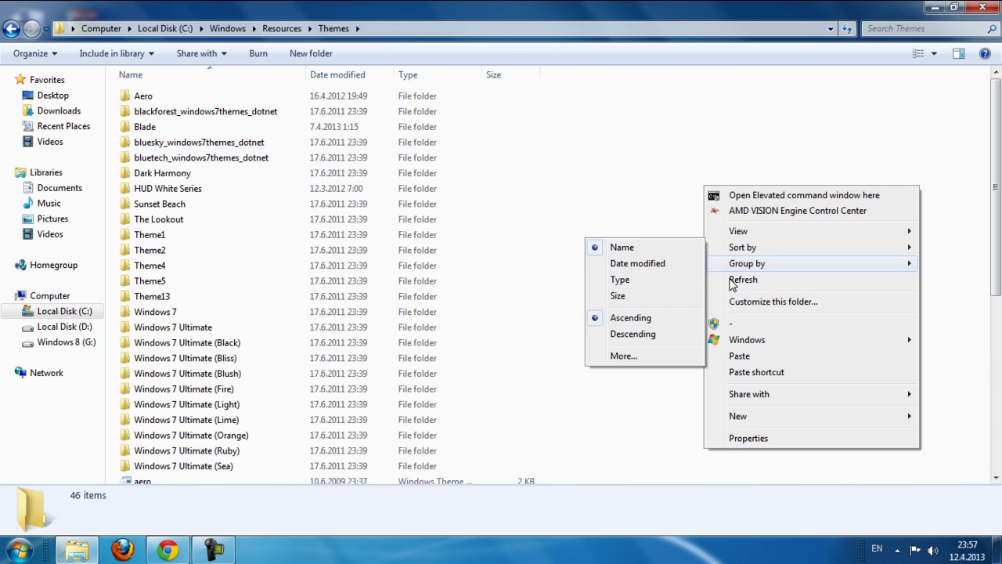
pyautogui.click(737, 352)
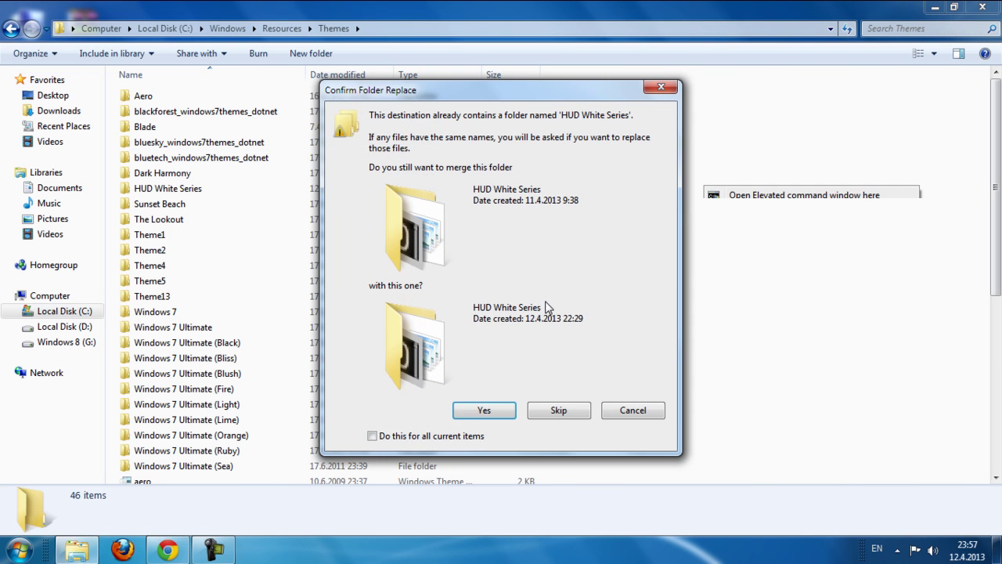
pyautogui.click(466, 413)
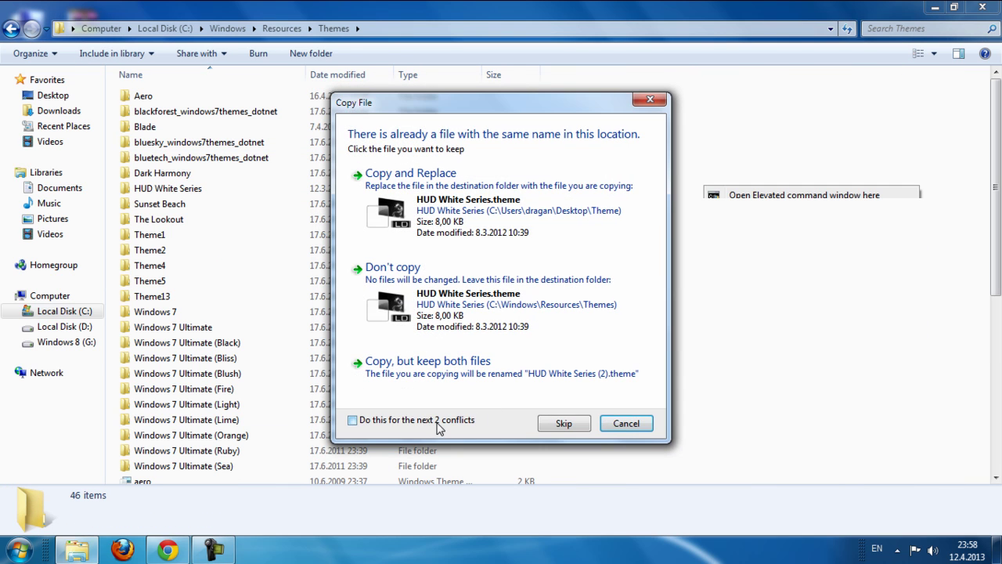
pyautogui.click(481, 235)
pyautogui.click(484, 410)
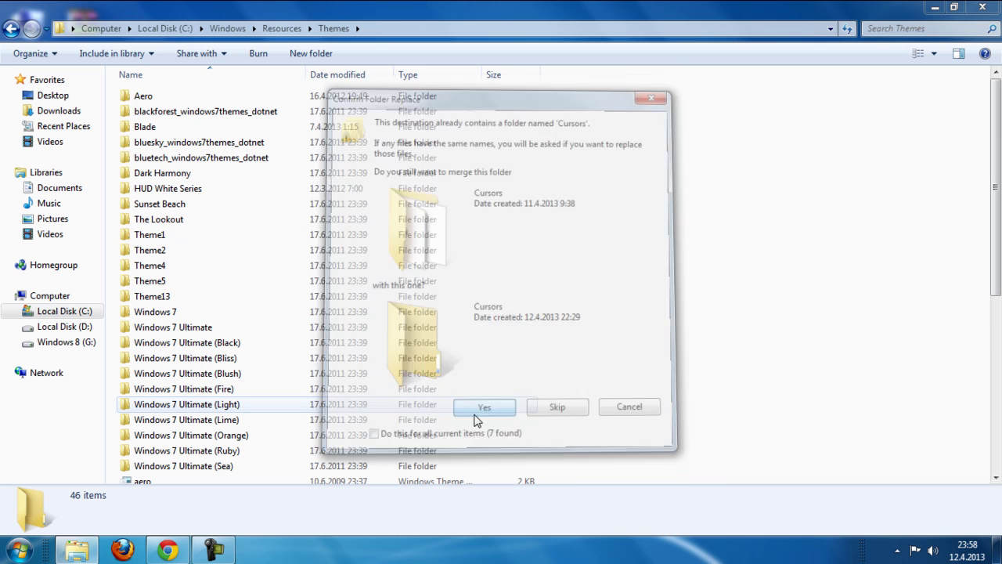
pyautogui.click(466, 413)
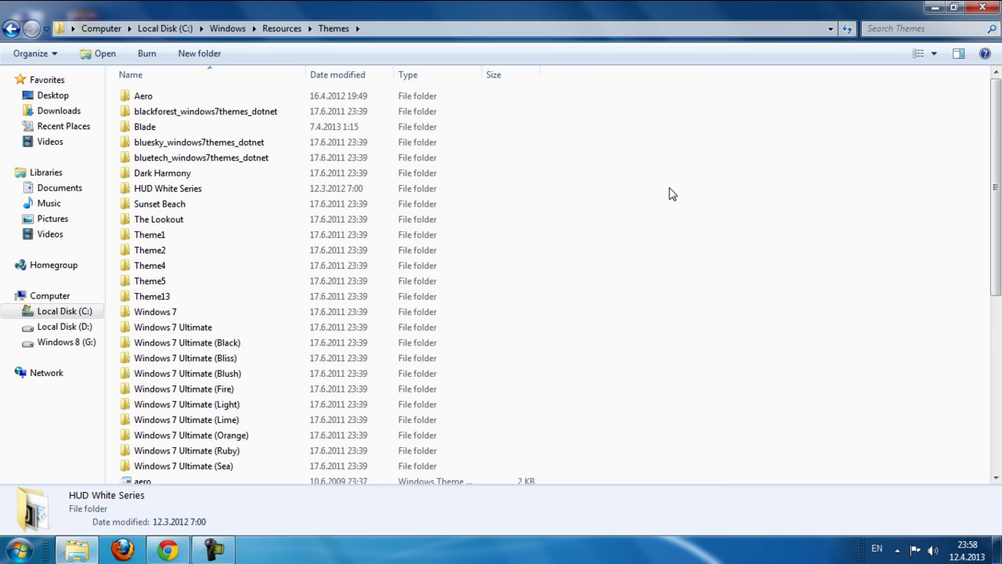
pyautogui.click(935, 7)
# Apply the HUD White Series theme from Personalize, giving the black dragon-wallpaper desktop.
pyautogui.rightClick(500, 124)
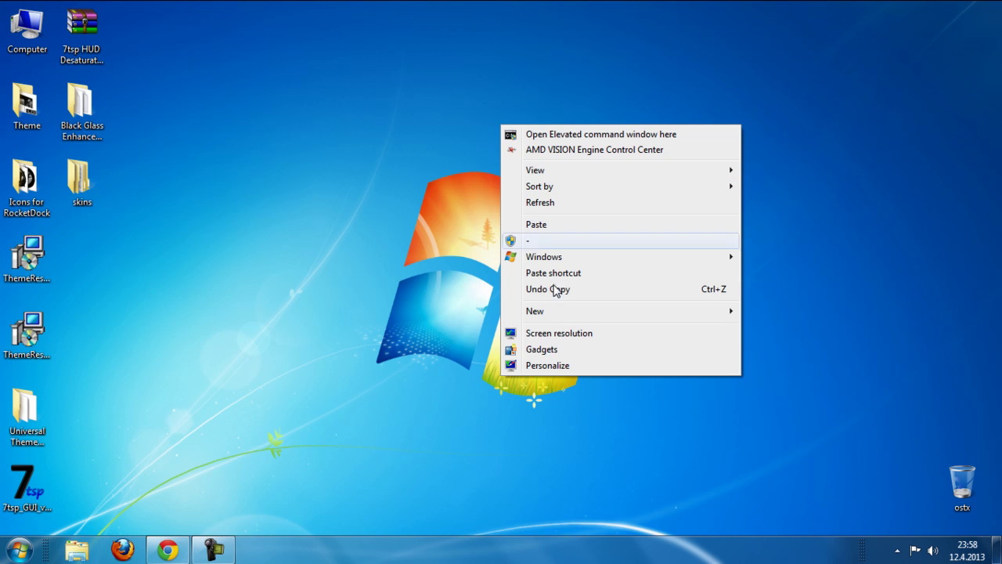
pyautogui.click(552, 365)
pyautogui.scroll(-1, 353, 368)
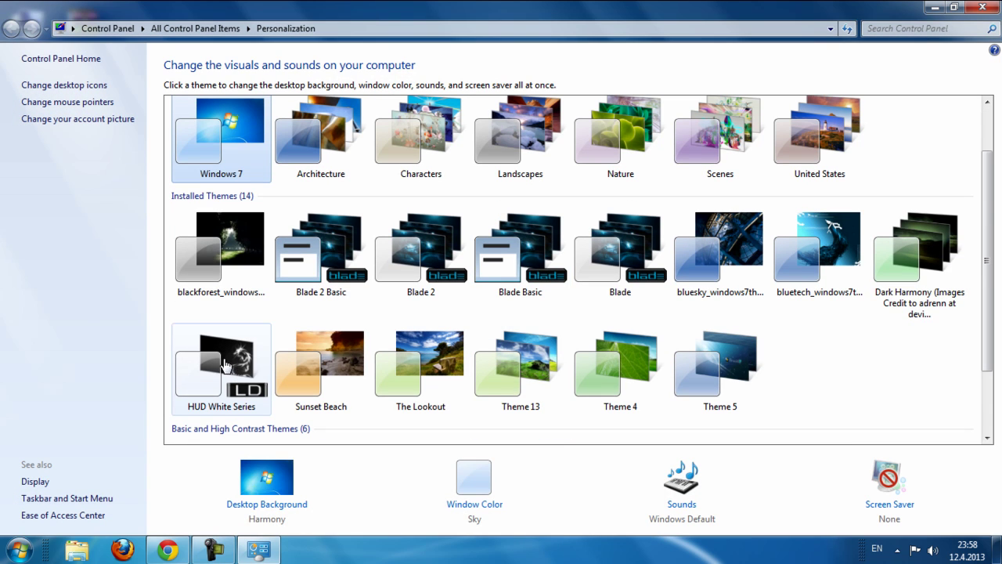
pyautogui.click(225, 365)
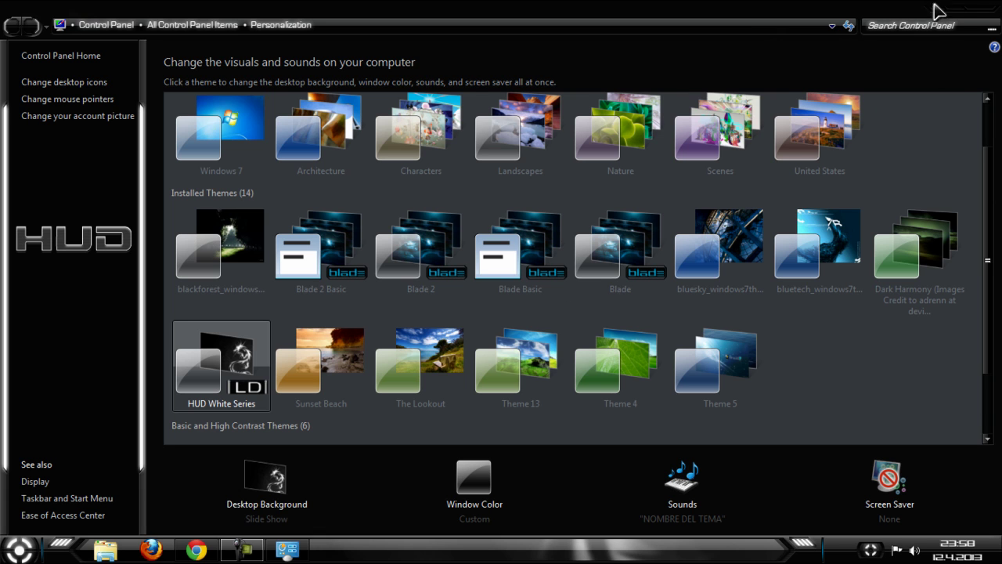
pyautogui.click(983, 12)
# Refresh the desktop twice, then launch 7tsp_GUI from its desktop icon.
pyautogui.rightClick(431, 80)
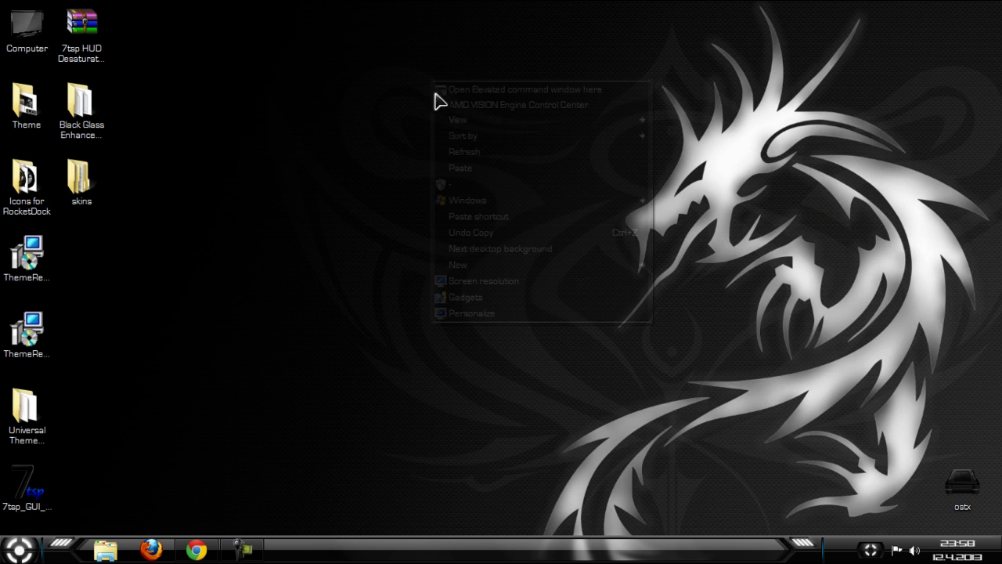
pyautogui.click(463, 155)
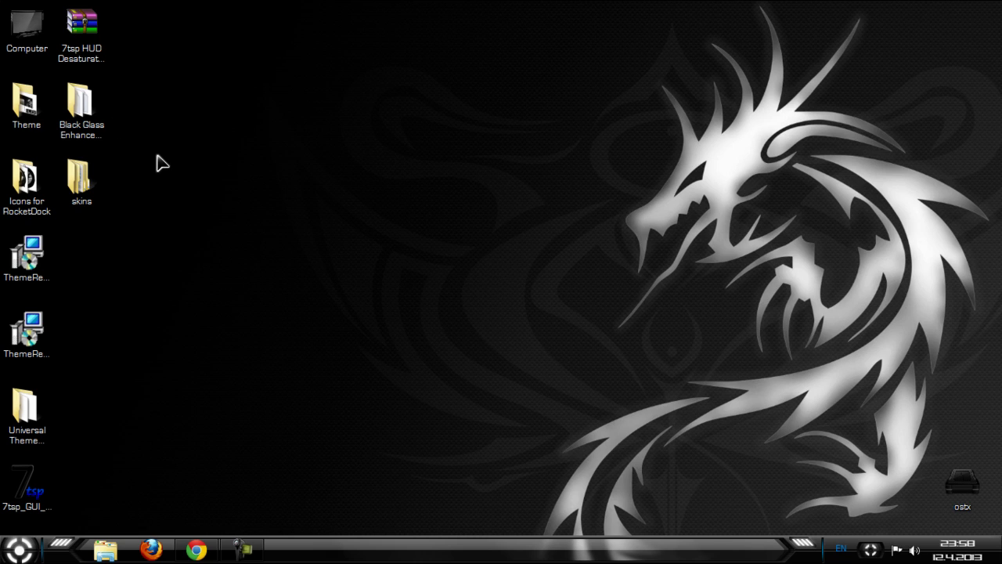
pyautogui.rightClick(157, 163)
pyautogui.click(192, 225)
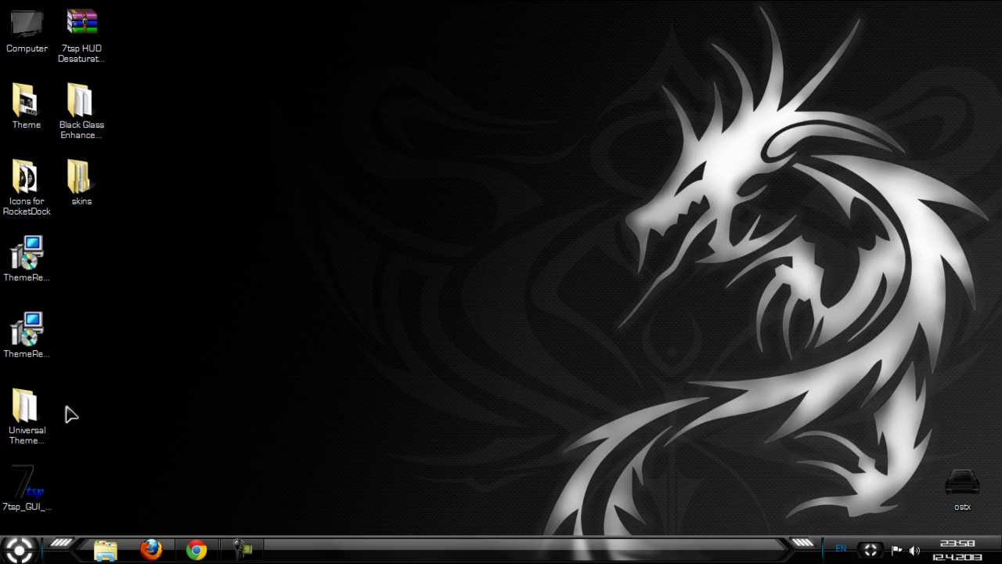
pyautogui.doubleClick(32, 500)
# Add the 7tsp HUD Desaturated Icon pack installer.7z as a custom pack, patch the system, and reboot.
pyautogui.doubleClick(31, 493)
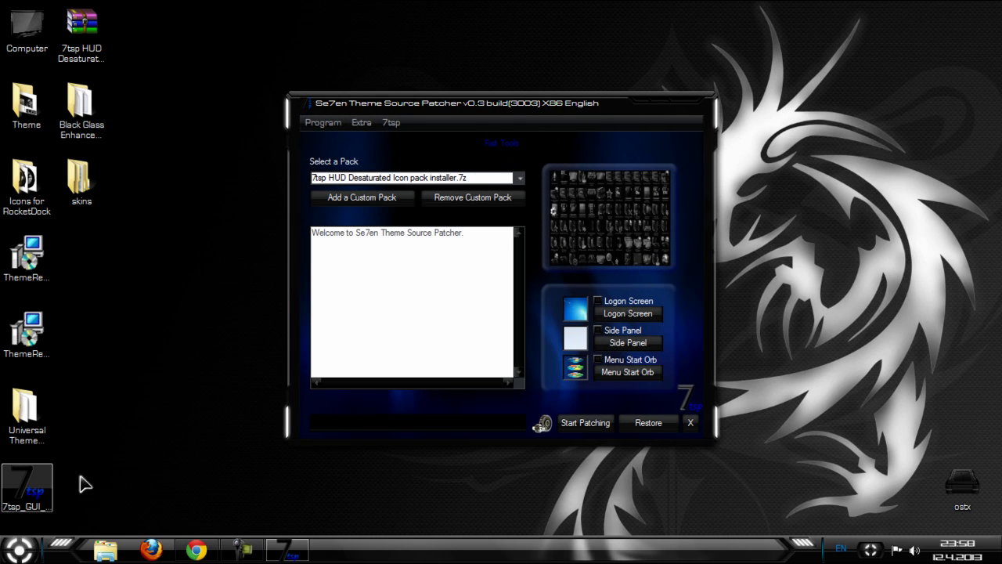
pyautogui.click(352, 205)
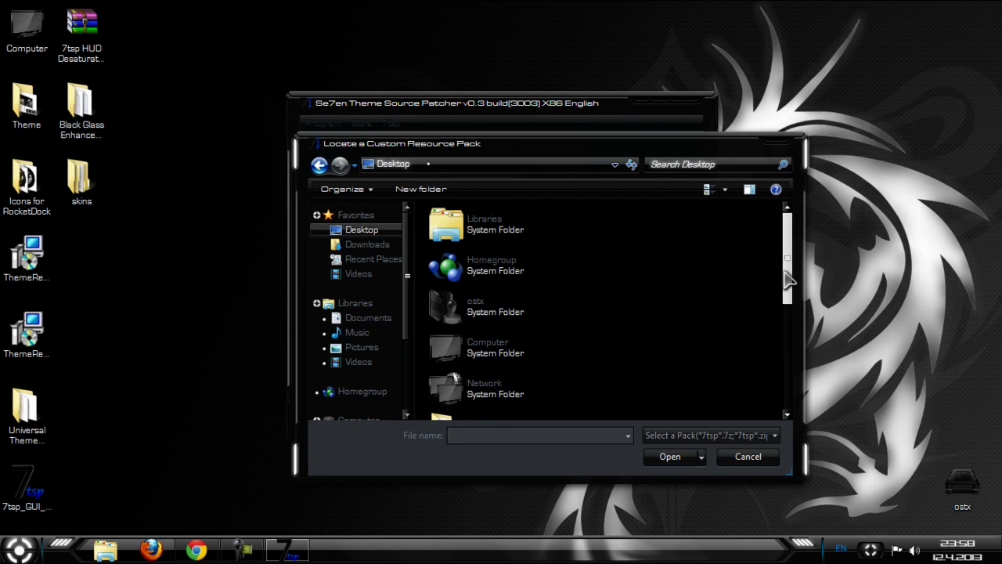
pyautogui.moveTo(788, 280); pyautogui.dragTo(788, 368)
pyautogui.click(486, 401)
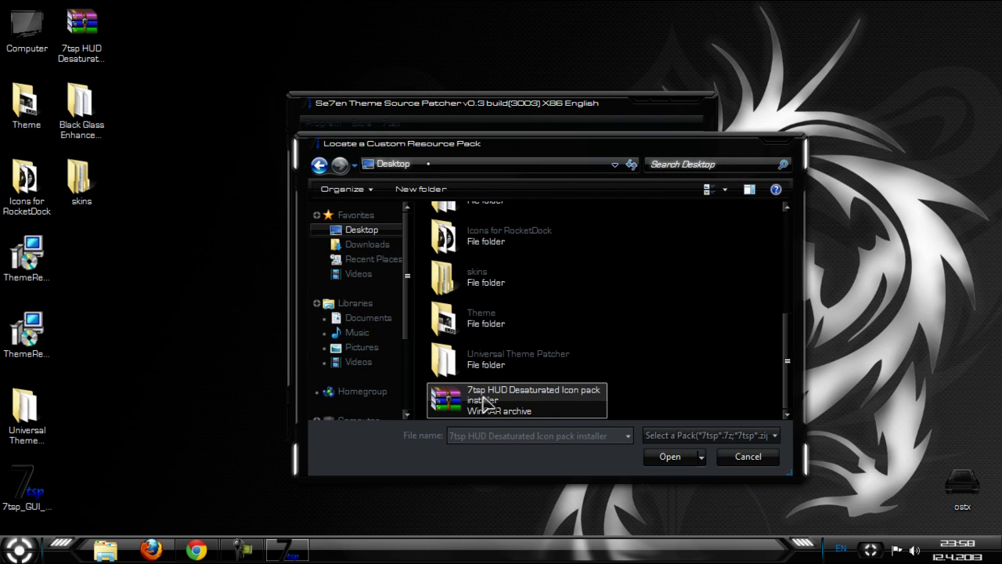
pyautogui.click(666, 457)
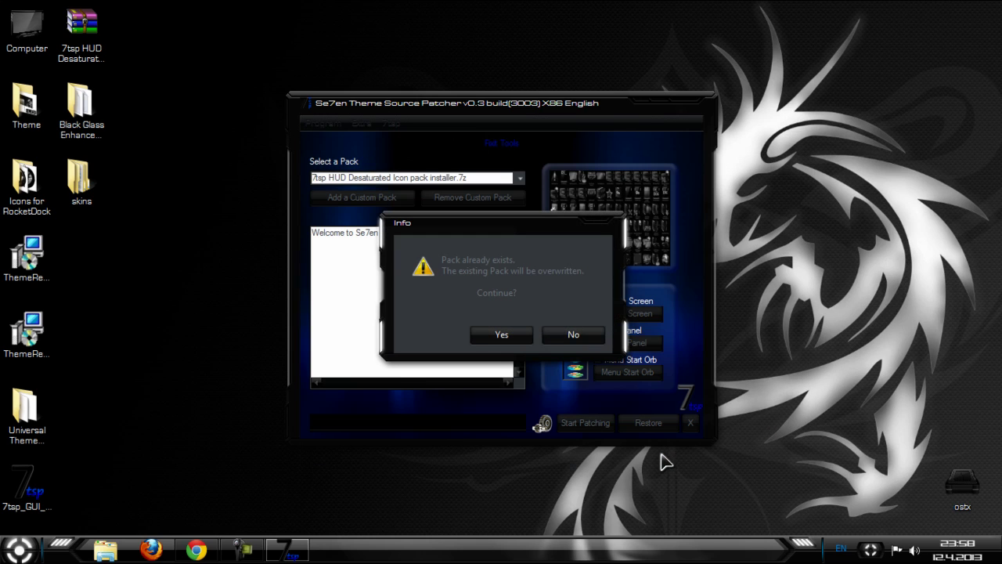
pyautogui.click(502, 335)
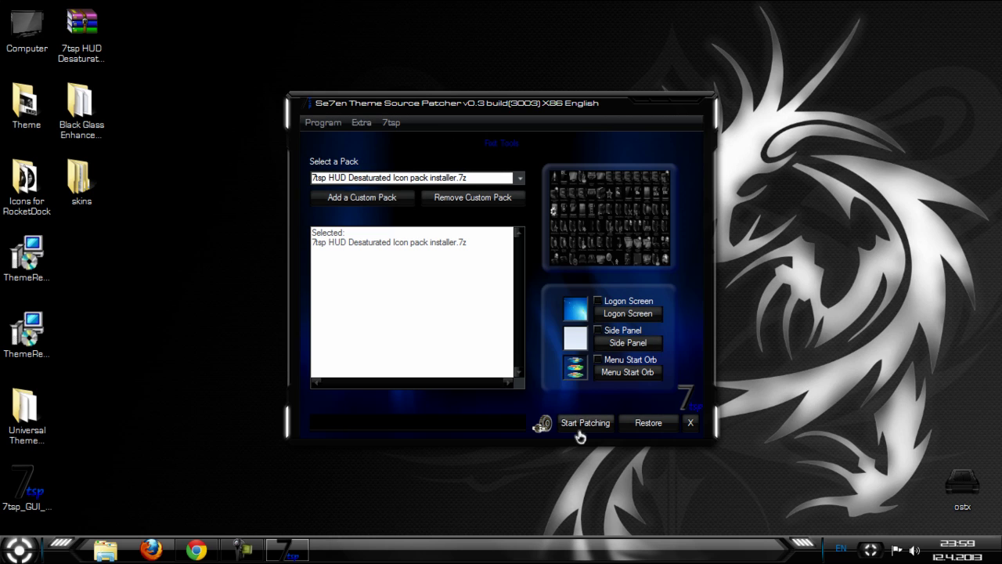
pyautogui.click(584, 427)
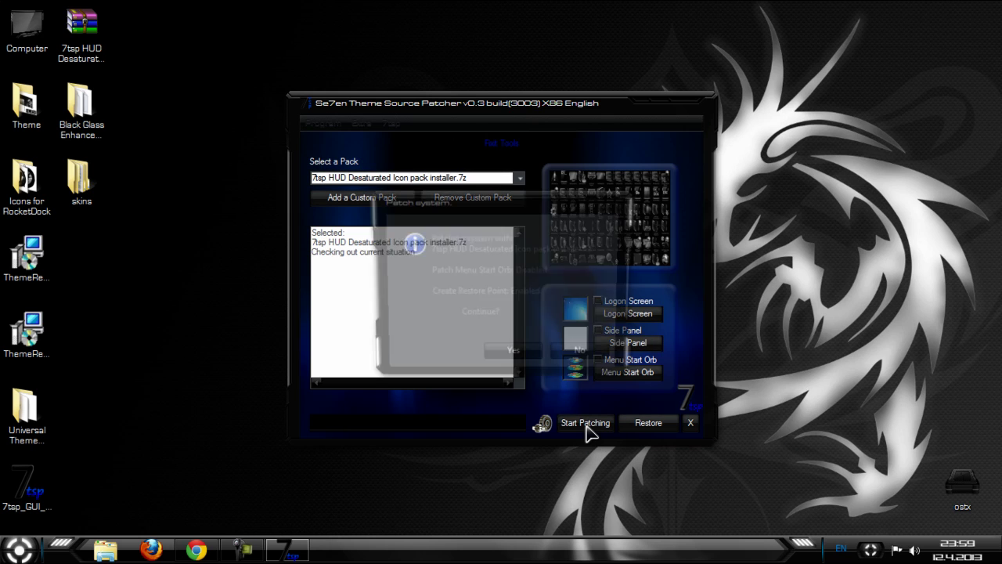
pyautogui.click(510, 358)
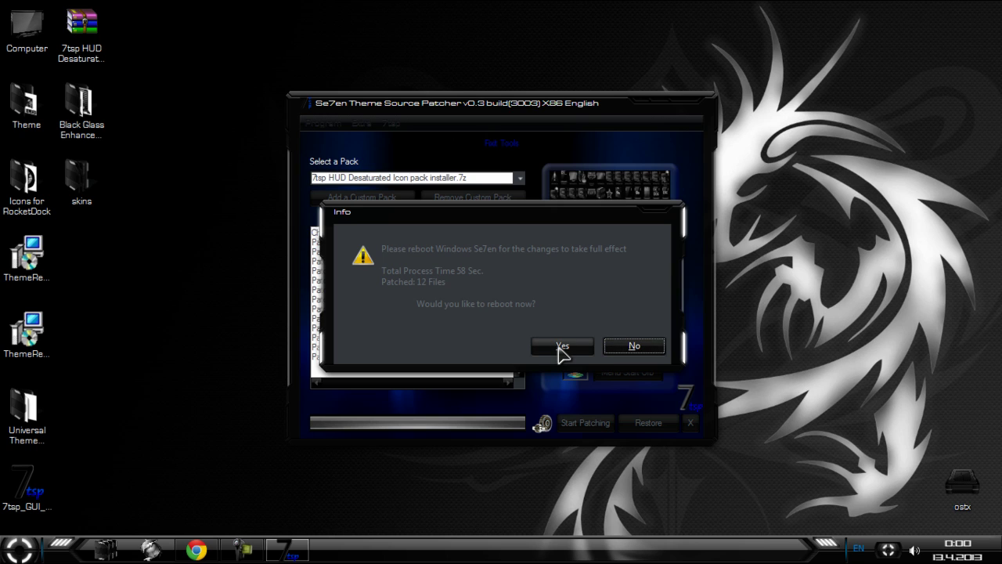
pyautogui.click(562, 346)
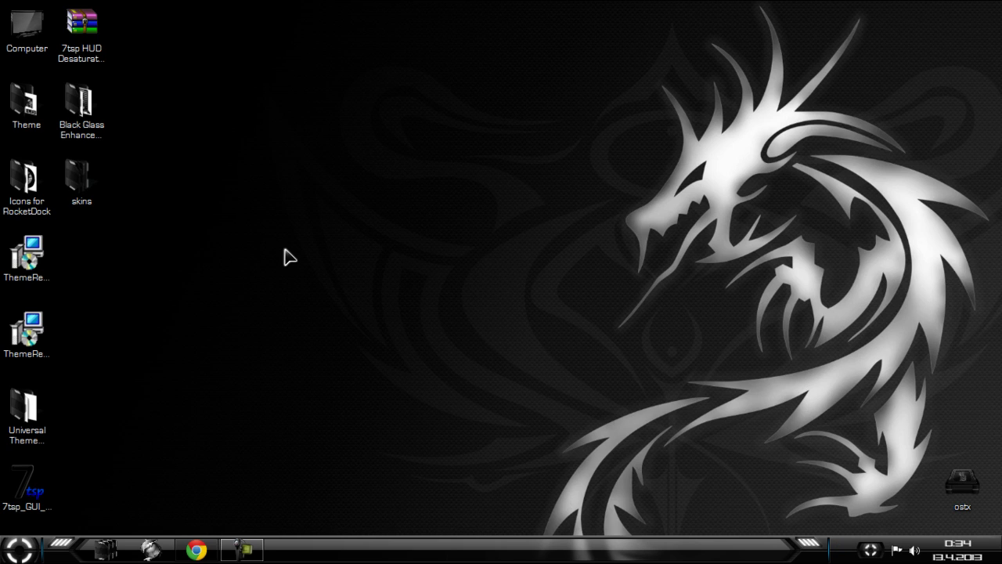
# Refresh the desktop, then download Rainmeter 2.5 Final from rainmeter.net in Chrome and open the installer.
pyautogui.rightClick(223, 195)
pyautogui.click(239, 259)
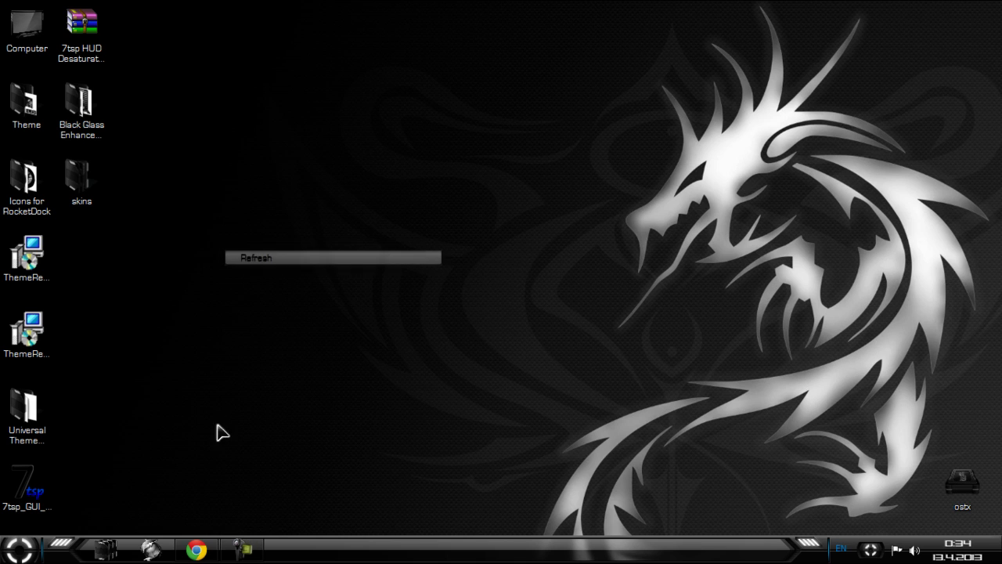
pyautogui.click(197, 550)
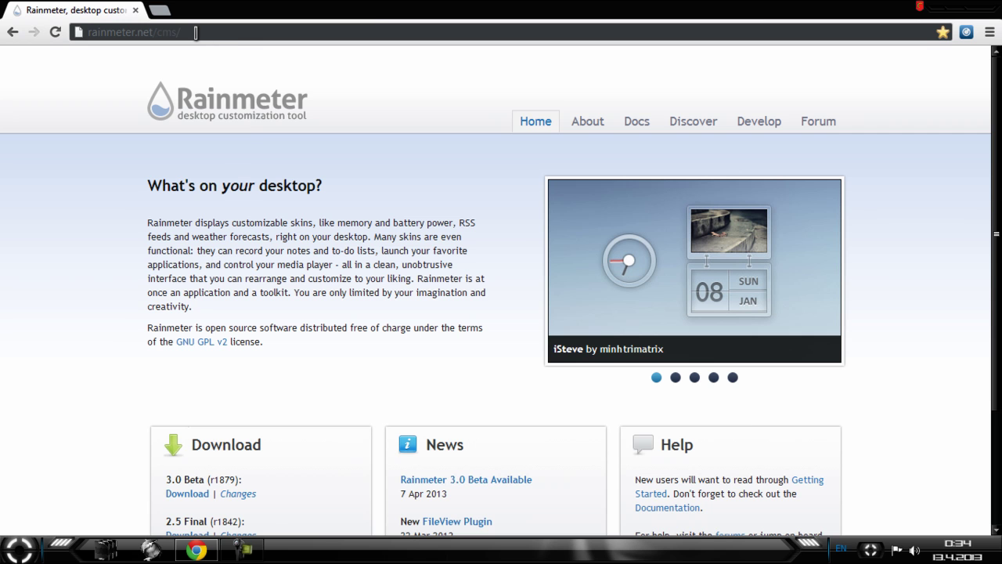
pyautogui.click(196, 33)
pyautogui.click(194, 32)
pyautogui.scroll(-2, 100, 235)
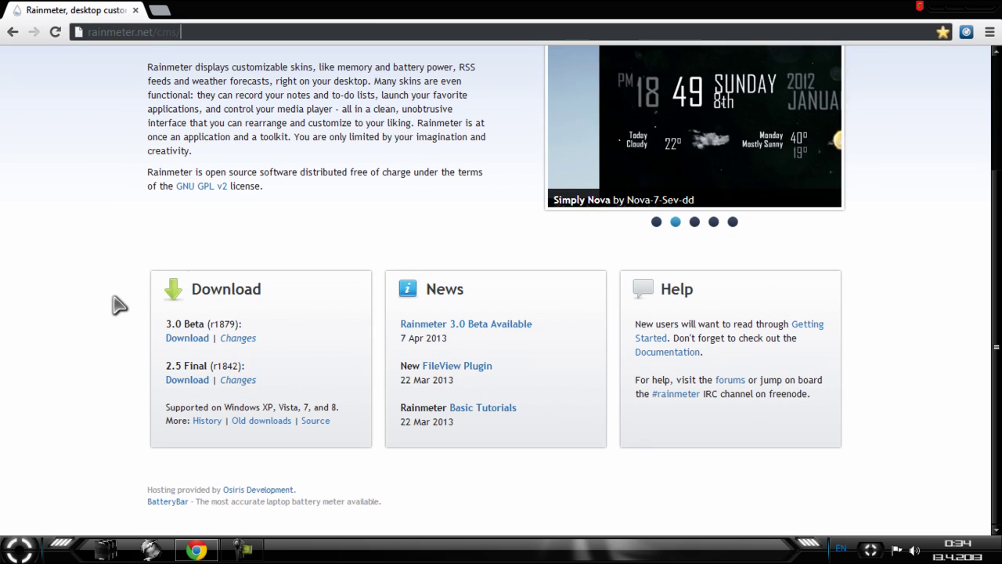
pyautogui.click(187, 383)
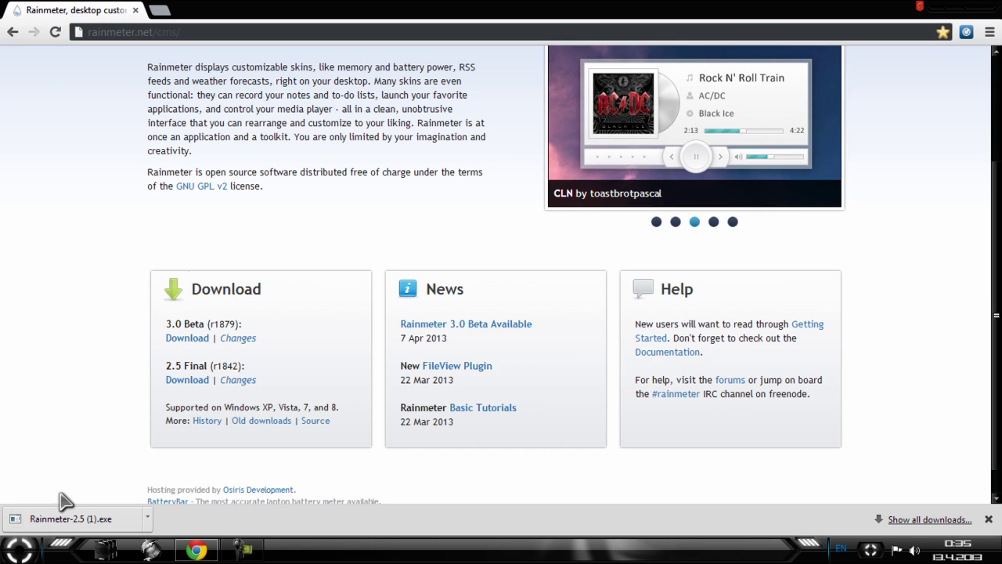
pyautogui.click(53, 525)
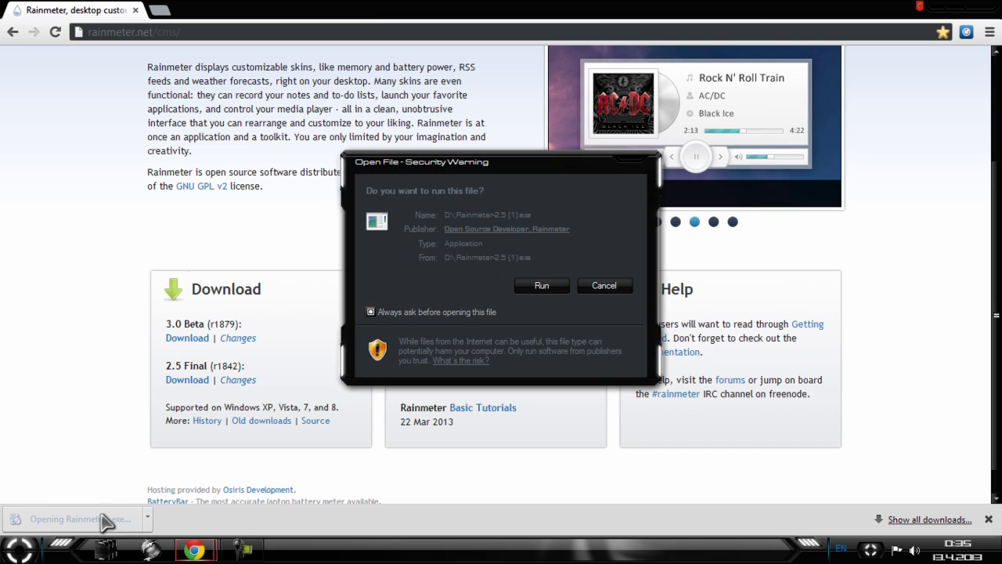
# Run the Rainmeter-2.5 installer in English with Standard installation through to Finish.
pyautogui.click(533, 293)
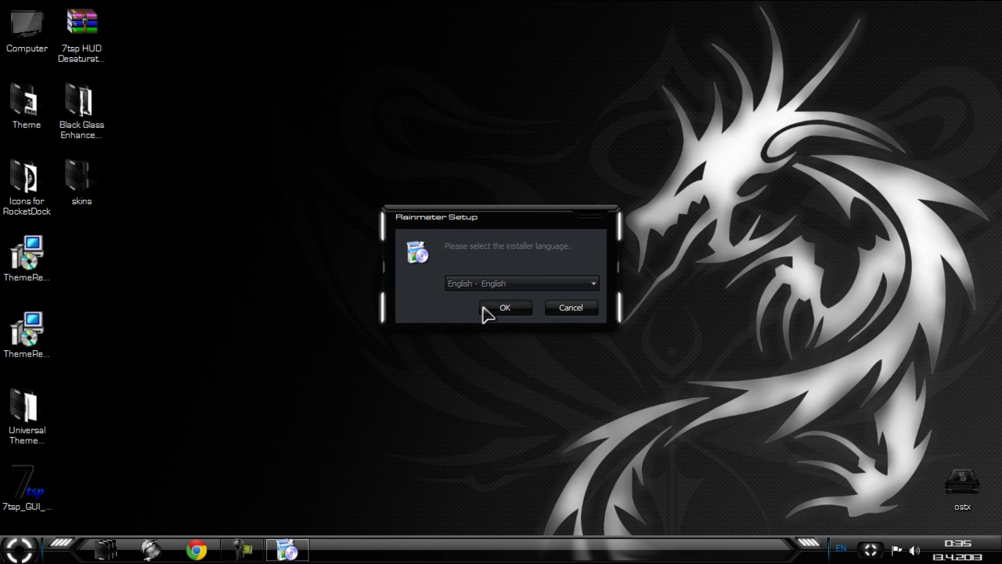
pyautogui.click(487, 309)
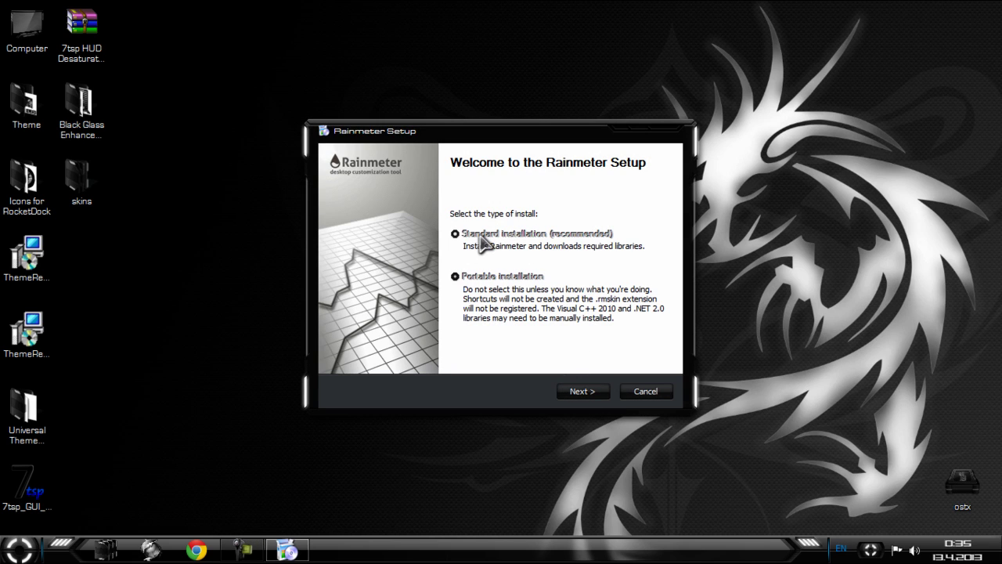
pyautogui.click(595, 393)
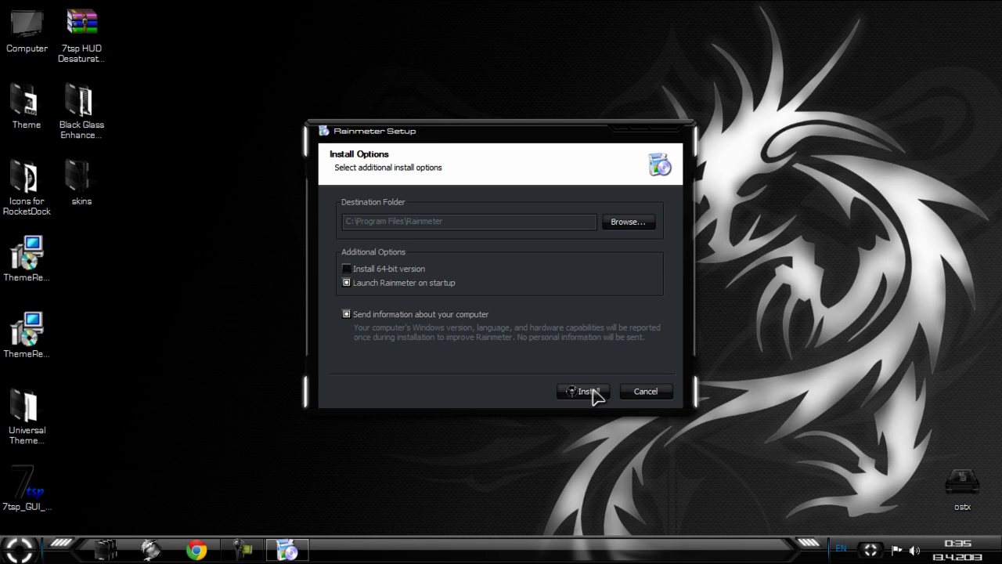
pyautogui.click(593, 393)
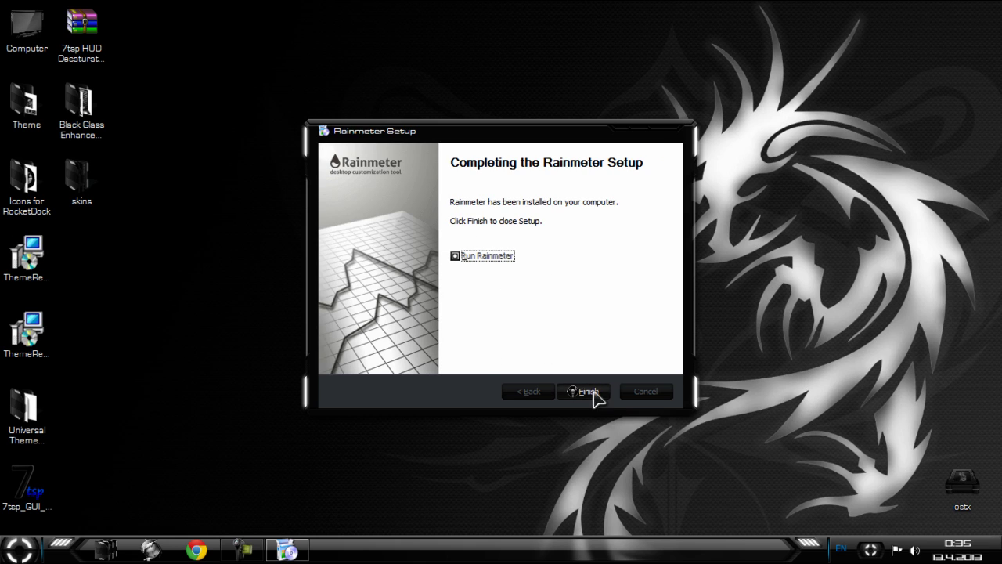
pyautogui.click(593, 397)
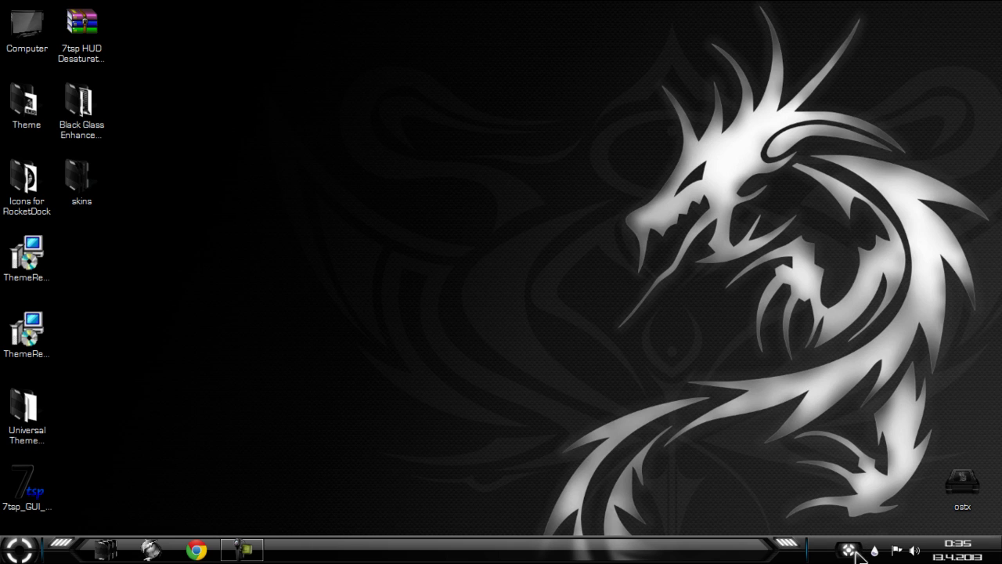
# Unload the illustro Welcome and Clock skins from the desktop.
pyautogui.rightClick(505, 222)
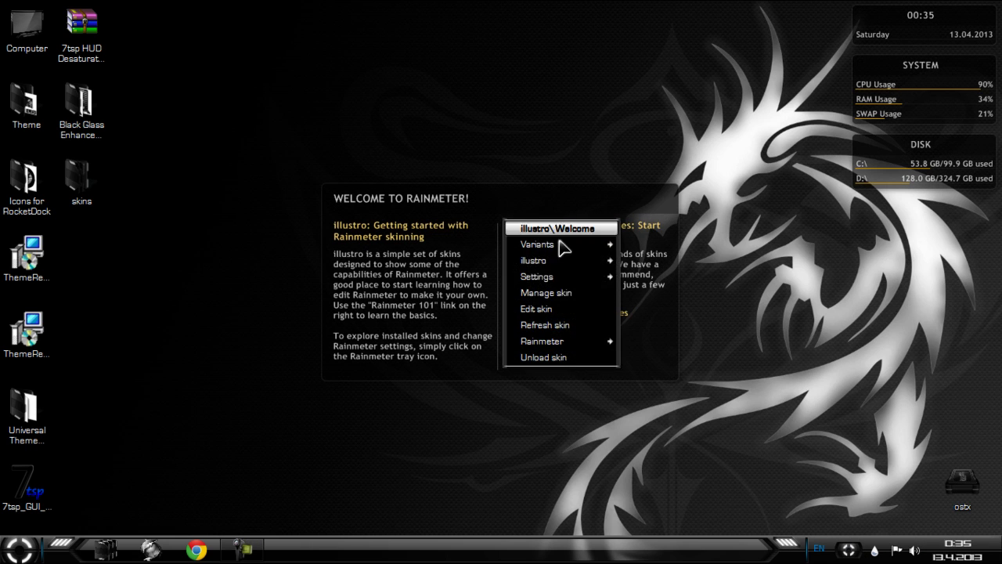
pyautogui.click(565, 363)
pyautogui.rightClick(893, 94)
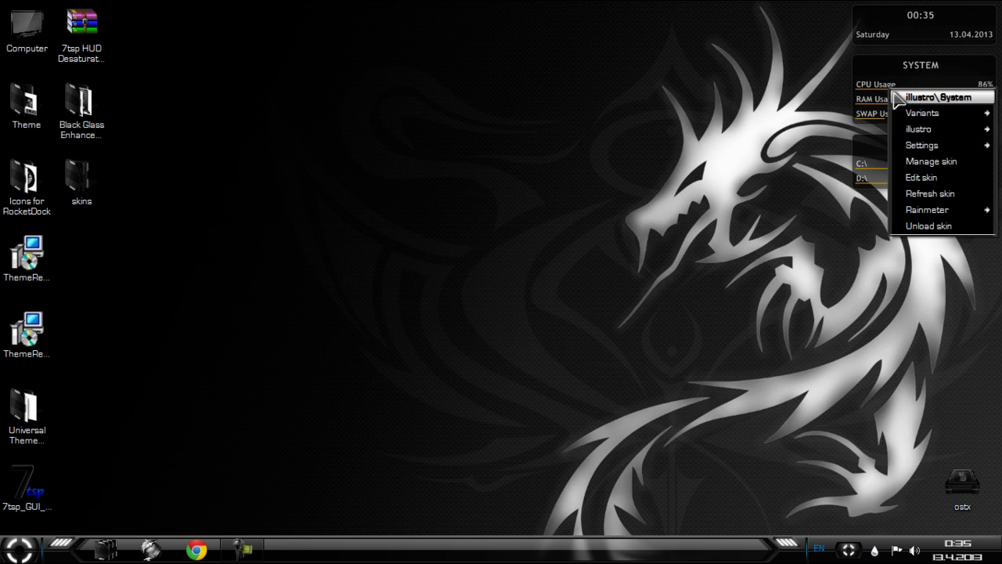
pyautogui.click(836, 107)
pyautogui.rightClick(902, 34)
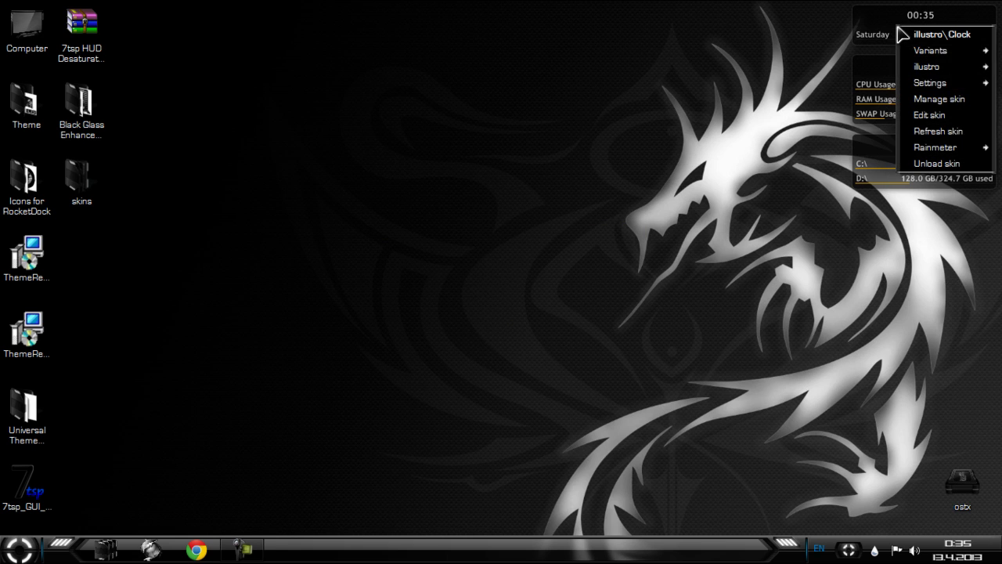
pyautogui.moveTo(903, 146)
pyautogui.click(771, 134)
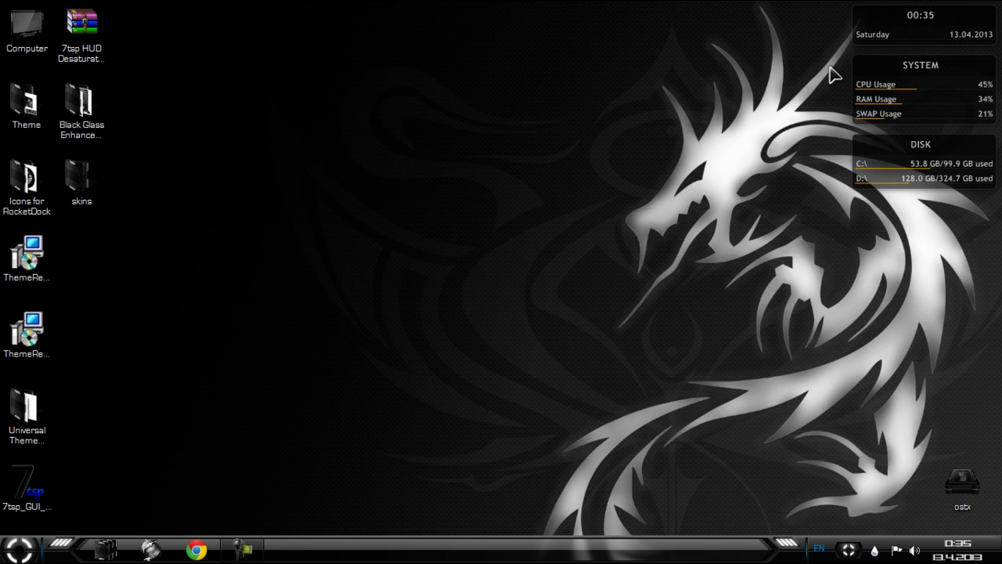
pyautogui.rightClick(908, 23)
pyautogui.click(951, 157)
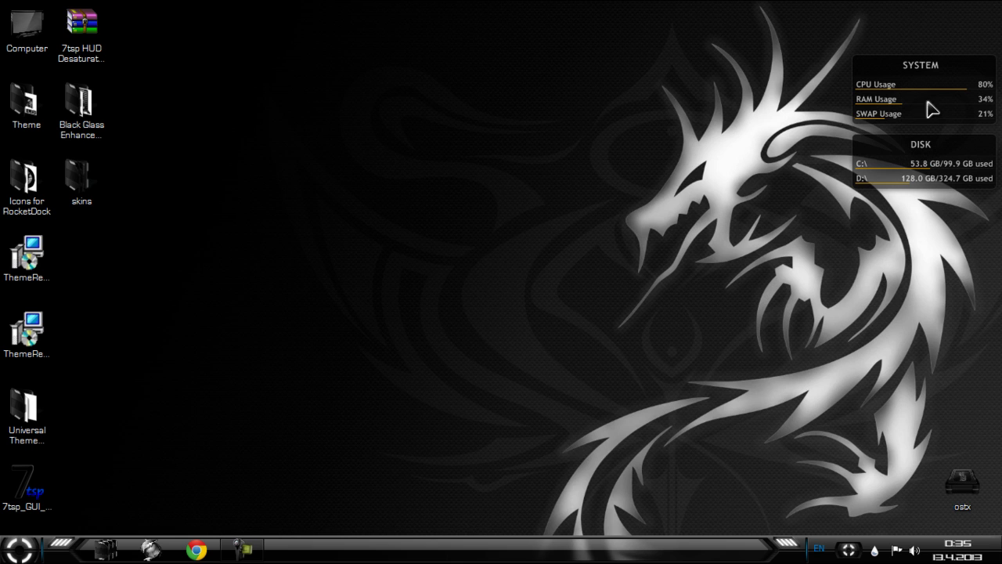
# Move the DISK and SYSTEM skins to the top-right, then unload both.
pyautogui.moveTo(870, 107); pyautogui.dragTo(917, 37)
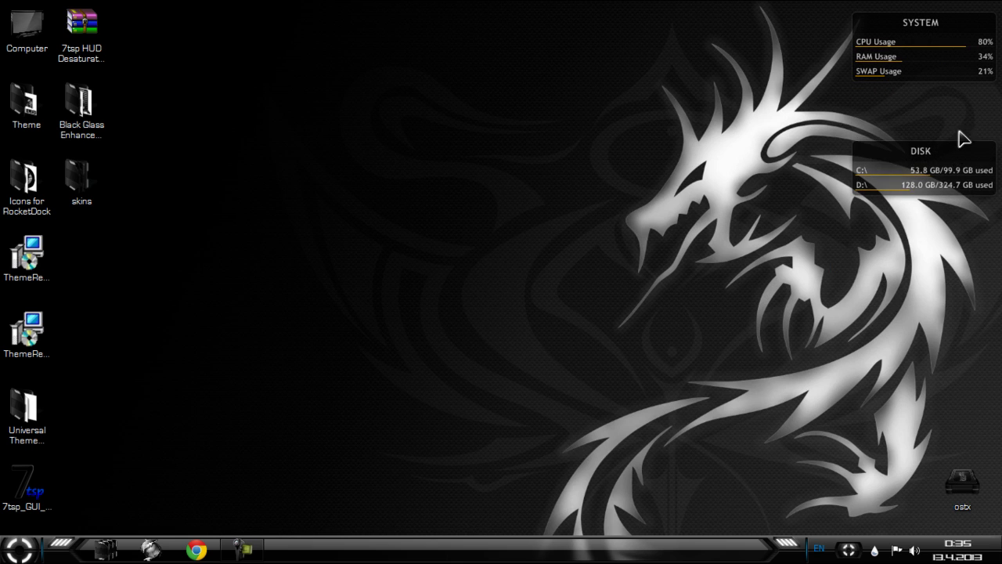
pyautogui.moveTo(964, 144); pyautogui.dragTo(963, 114)
pyautogui.rightClick(907, 109)
pyautogui.click(948, 248)
pyautogui.rightClick(857, 61)
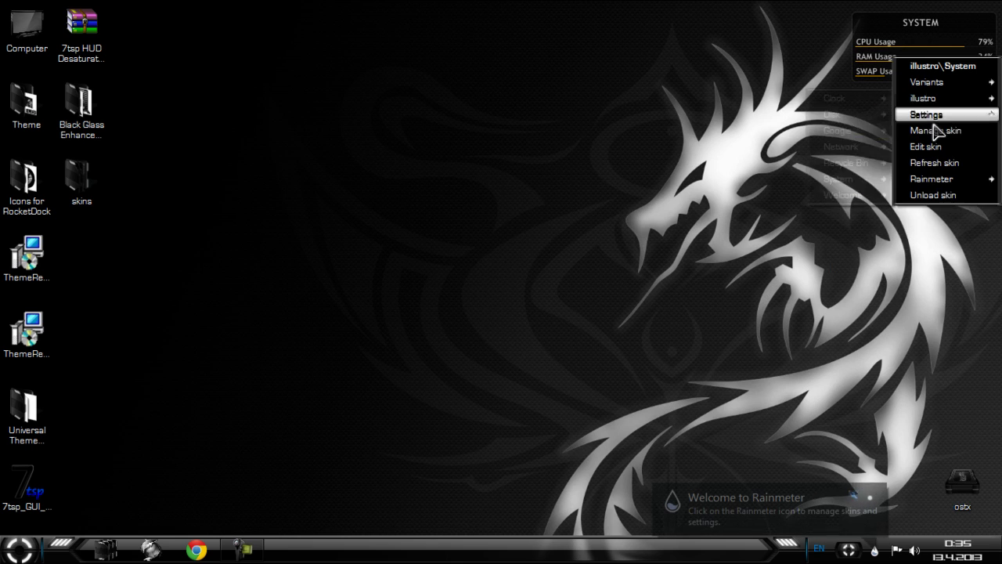
pyautogui.click(909, 189)
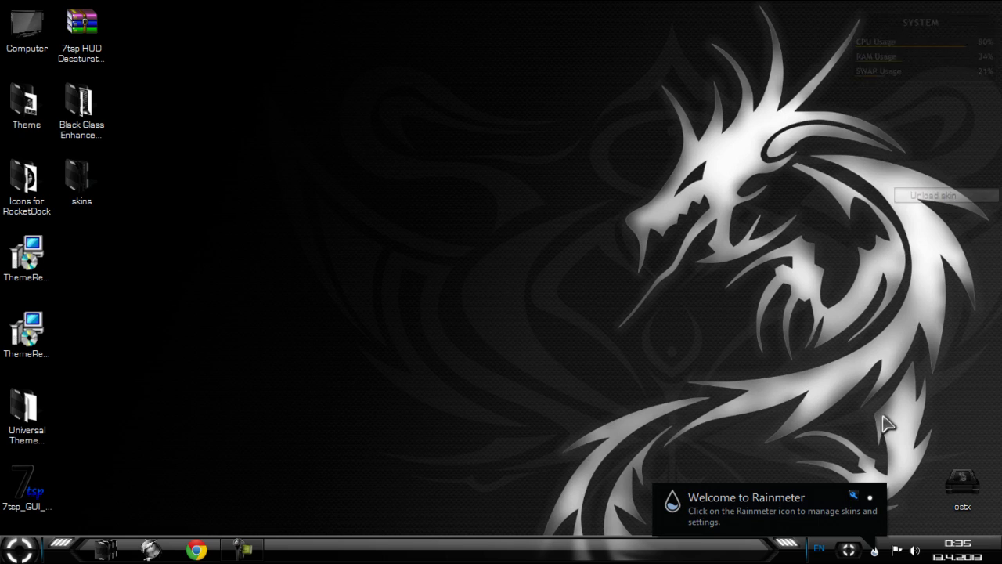
# Exit Rainmeter from its notification-area icon.
pyautogui.click(874, 553)
pyautogui.rightClick(847, 454)
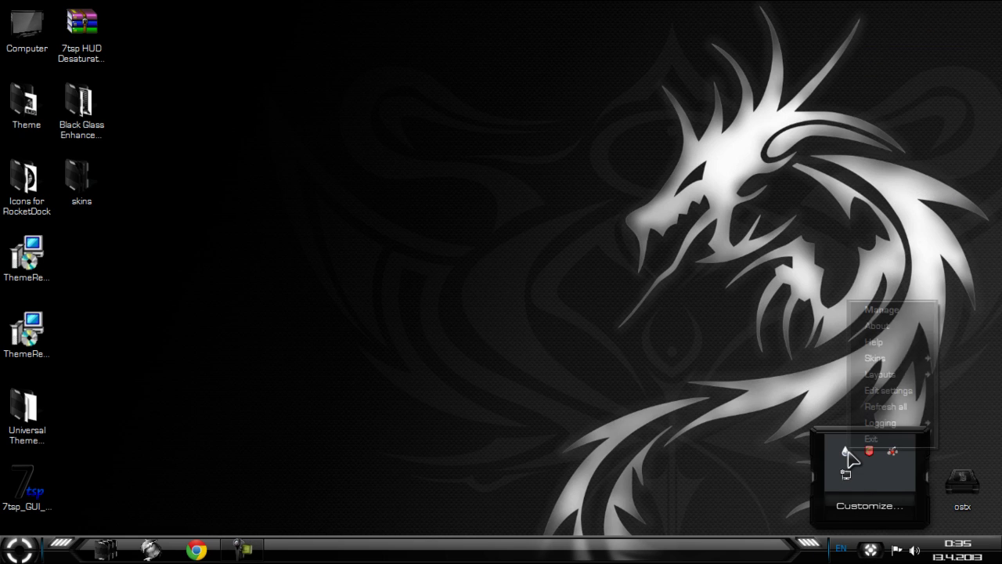
pyautogui.click(870, 440)
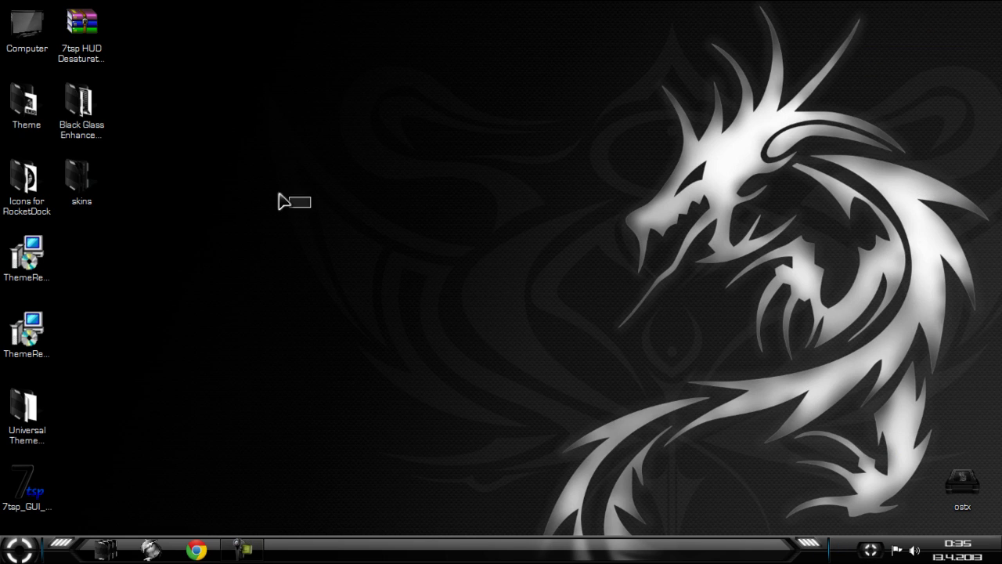
# Copy the desktop skins folder into Documents\Rainmeter\Skins, then browse to C:\Program Files.
pyautogui.rightClick(96, 195)
pyautogui.click(96, 194)
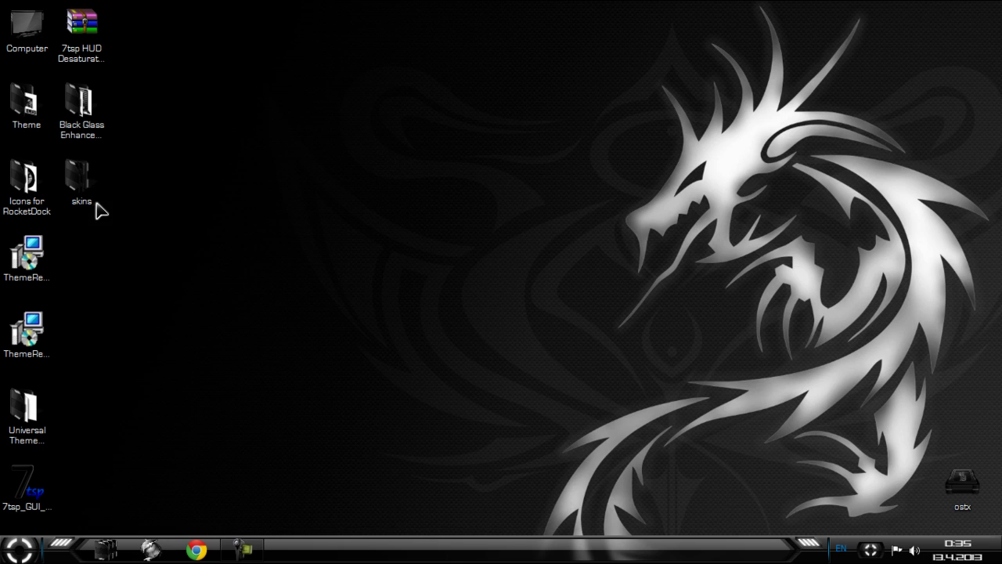
pyautogui.rightClick(92, 195)
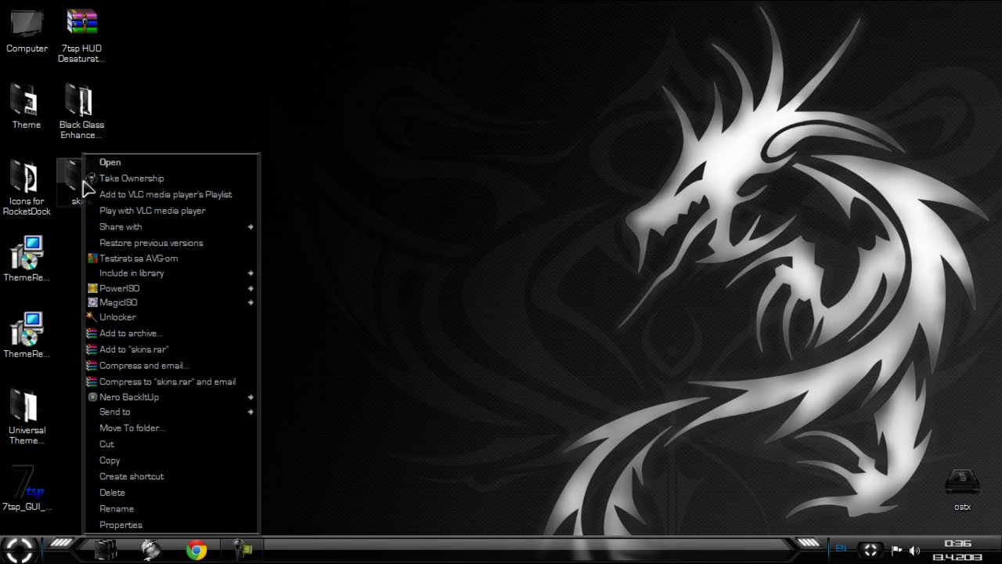
pyautogui.click(154, 462)
pyautogui.press('super')
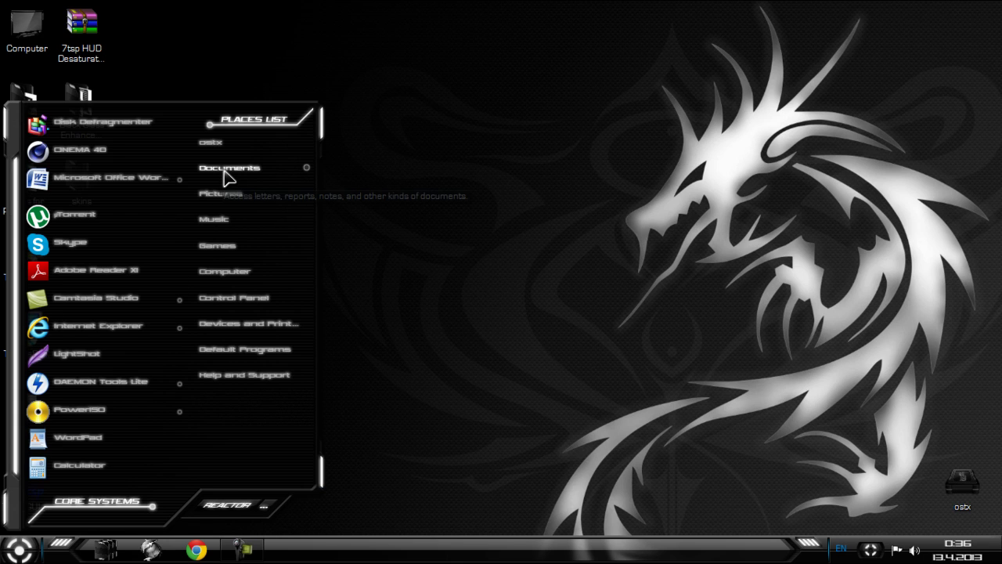
pyautogui.click(224, 177)
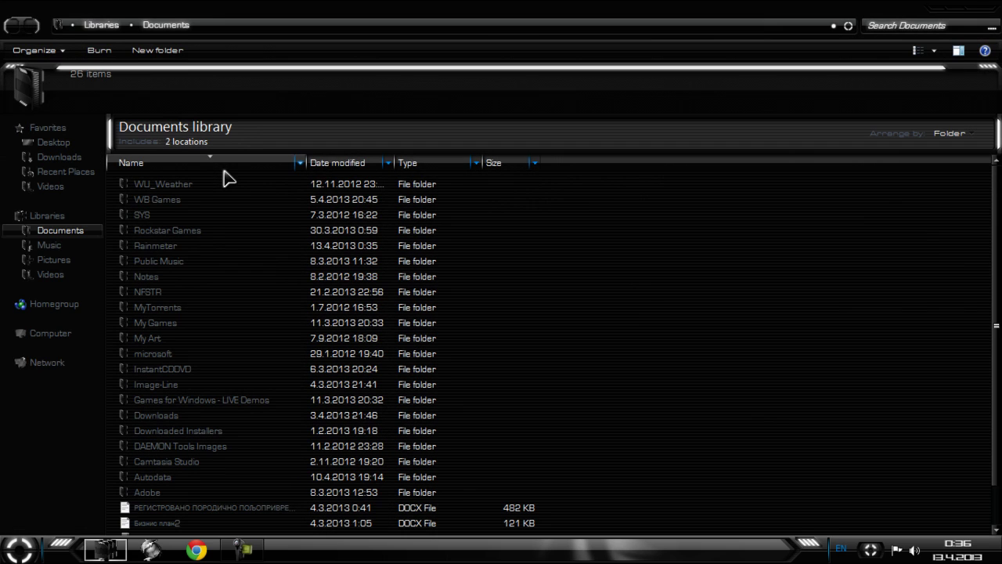
pyautogui.doubleClick(166, 245)
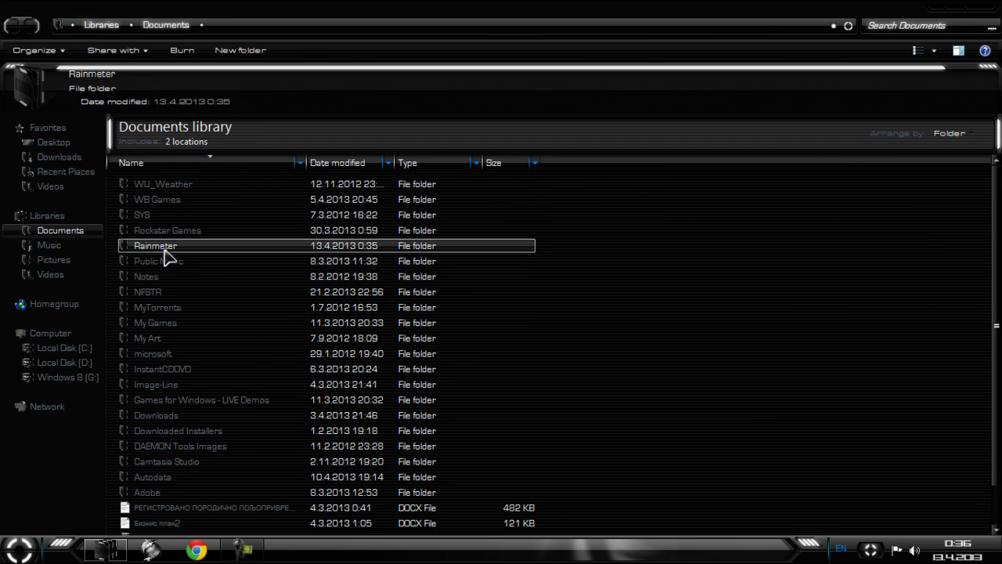
pyautogui.doubleClick(147, 192)
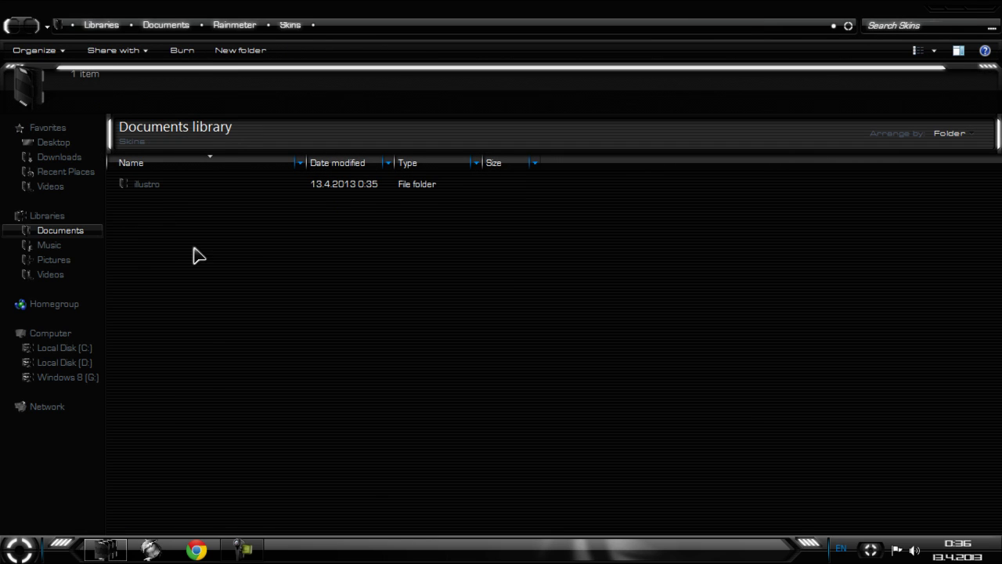
pyautogui.rightClick(192, 247)
pyautogui.click(211, 340)
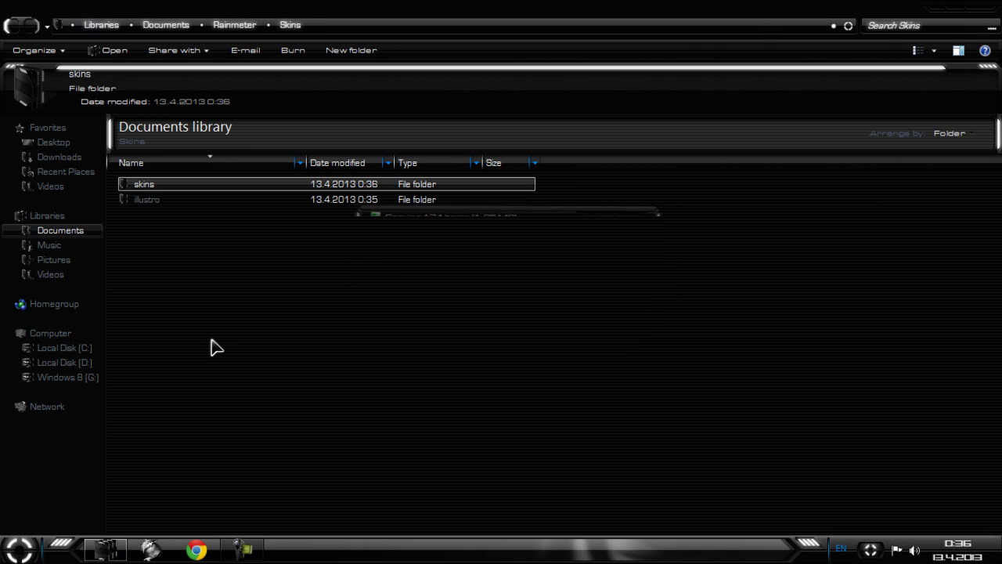
pyautogui.click(75, 350)
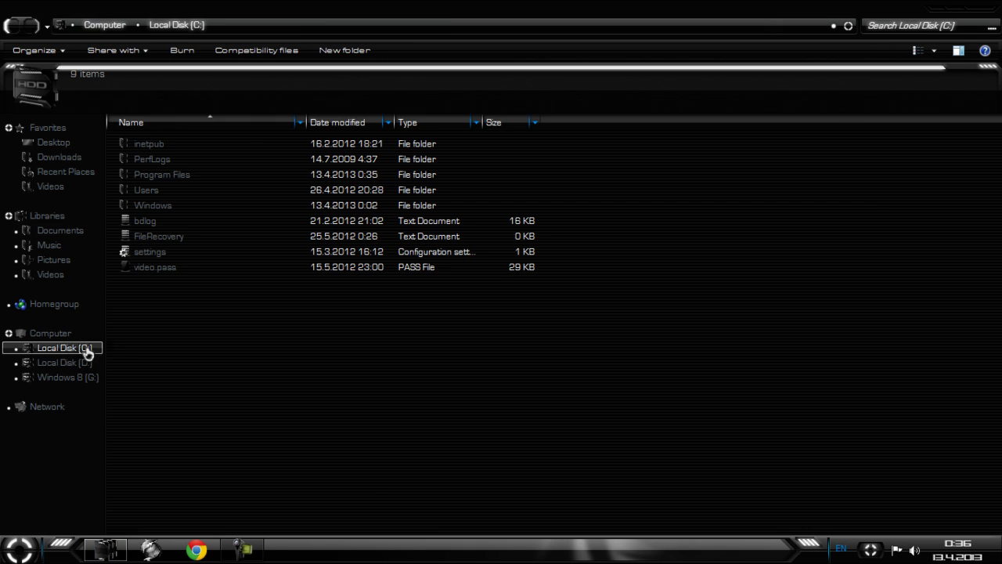
pyautogui.doubleClick(162, 175)
# Relaunch Rainmeter.exe from its Program Files folder and bring up its tray-icon menu.
pyautogui.doubleClick(779, 337)
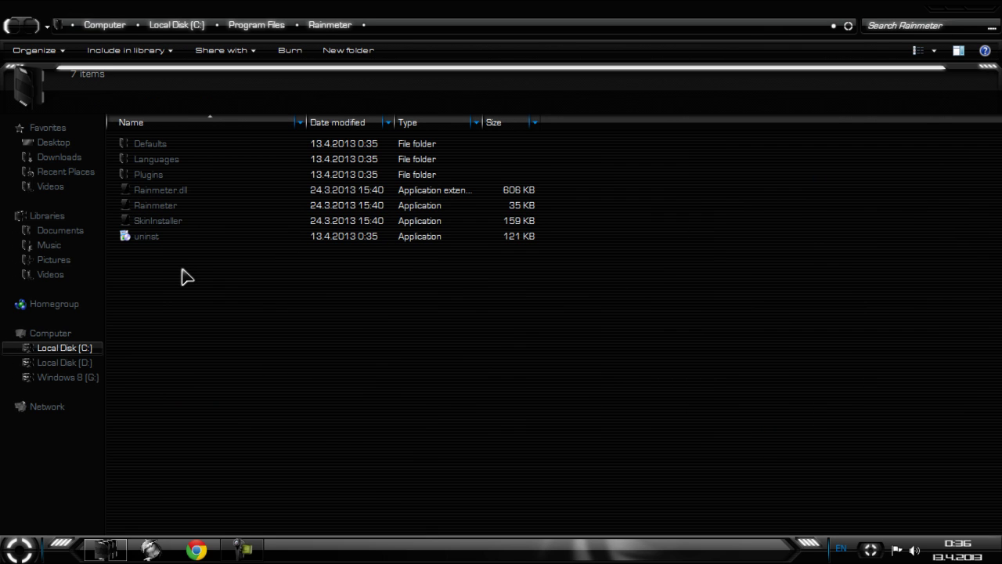
pyautogui.doubleClick(157, 207)
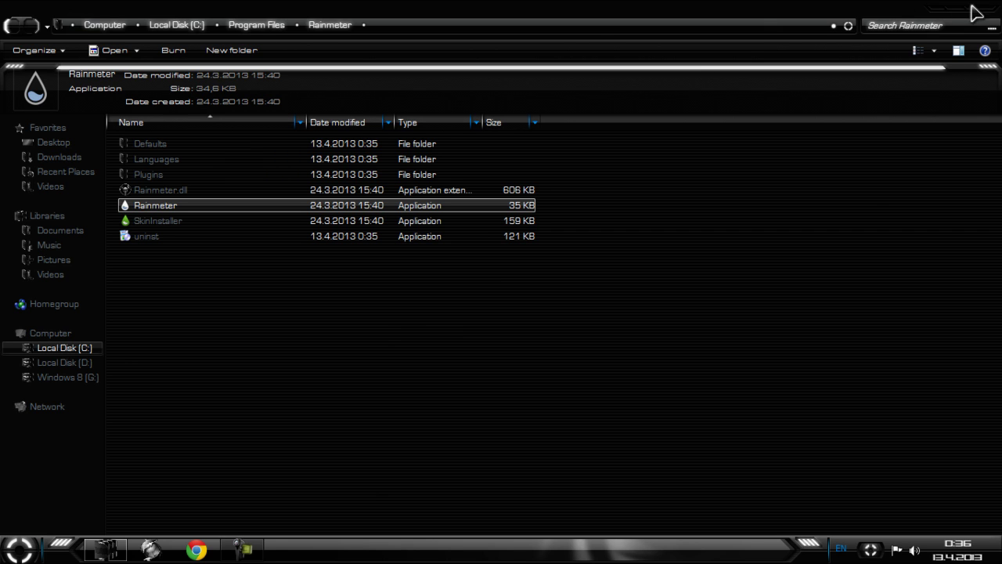
pyautogui.click(996, 17)
pyautogui.click(871, 549)
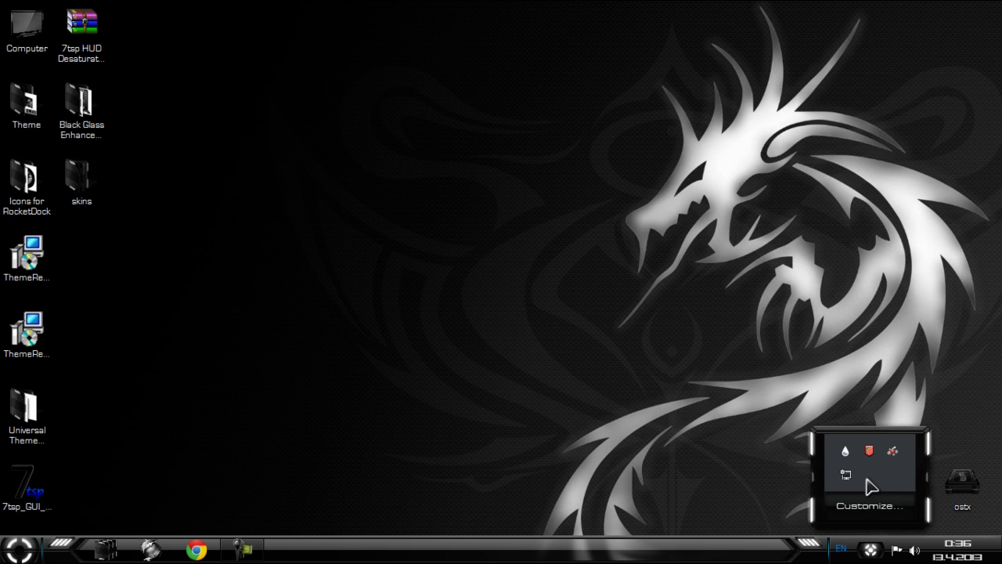
pyautogui.rightClick(845, 455)
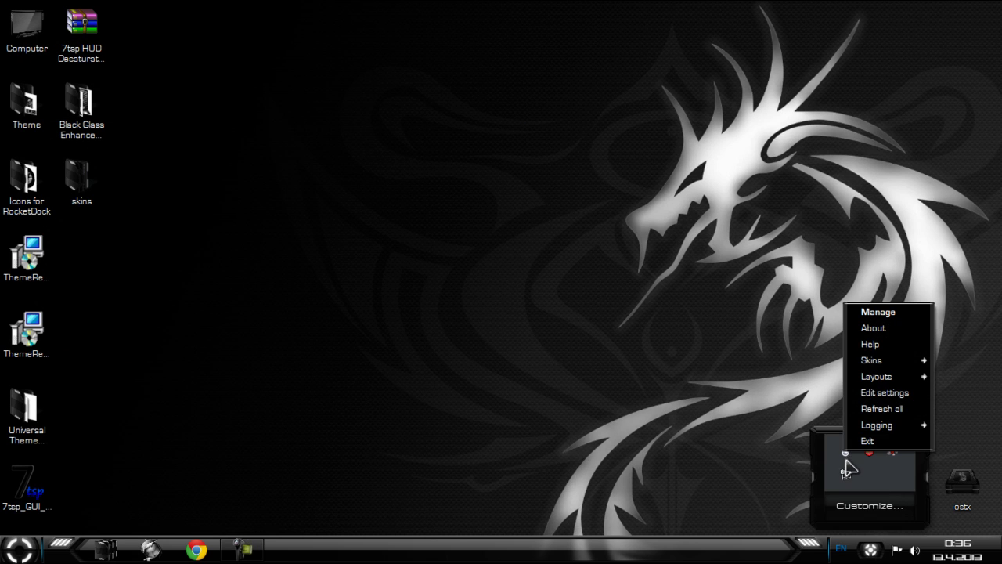
# In the skin manager, expand the skins collection and load project rotator's project.ini.
pyautogui.click(861, 313)
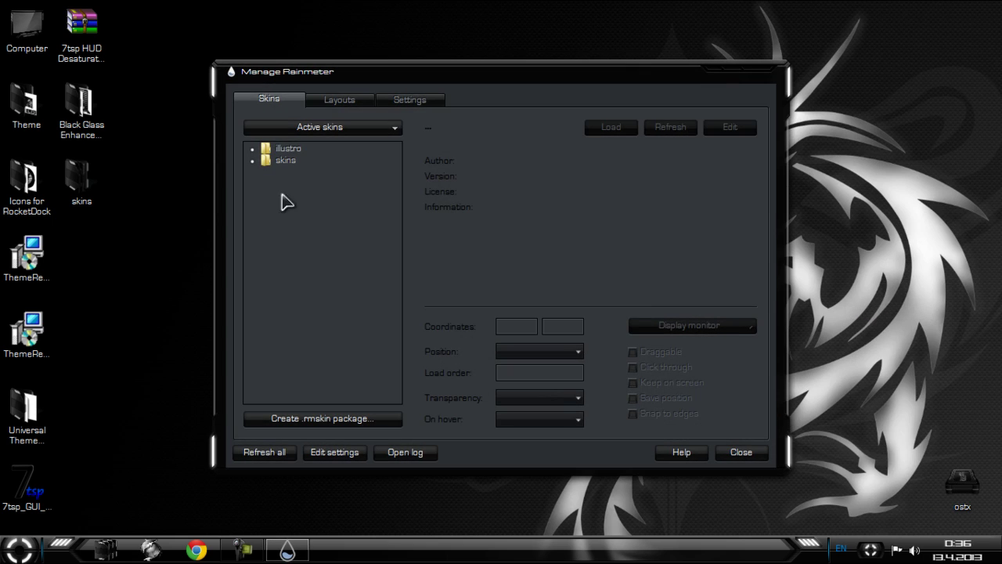
pyautogui.click(252, 161)
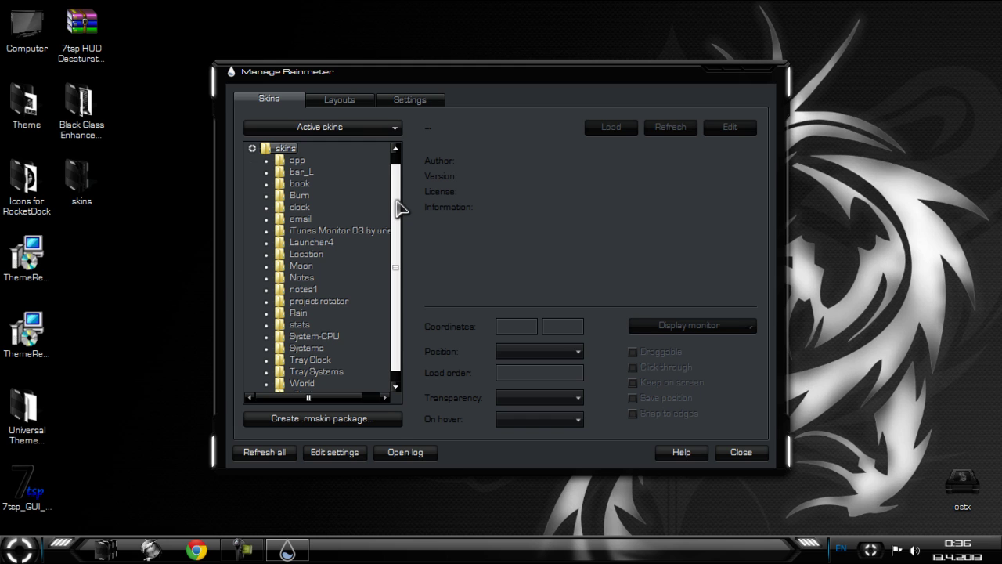
pyautogui.moveTo(362, 81); pyautogui.dragTo(282, 91)
pyautogui.scroll(-1, 317, 289)
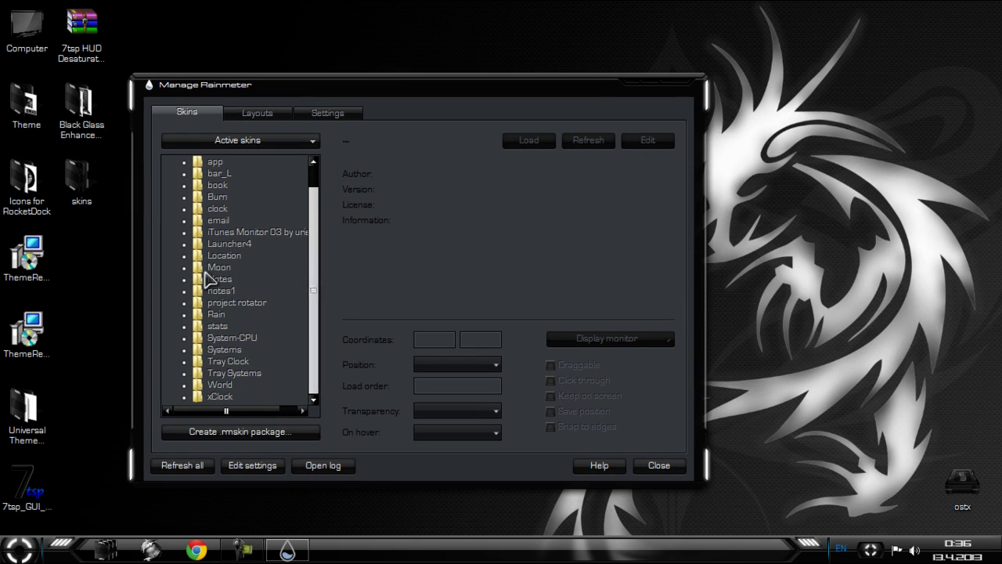
pyautogui.click(184, 303)
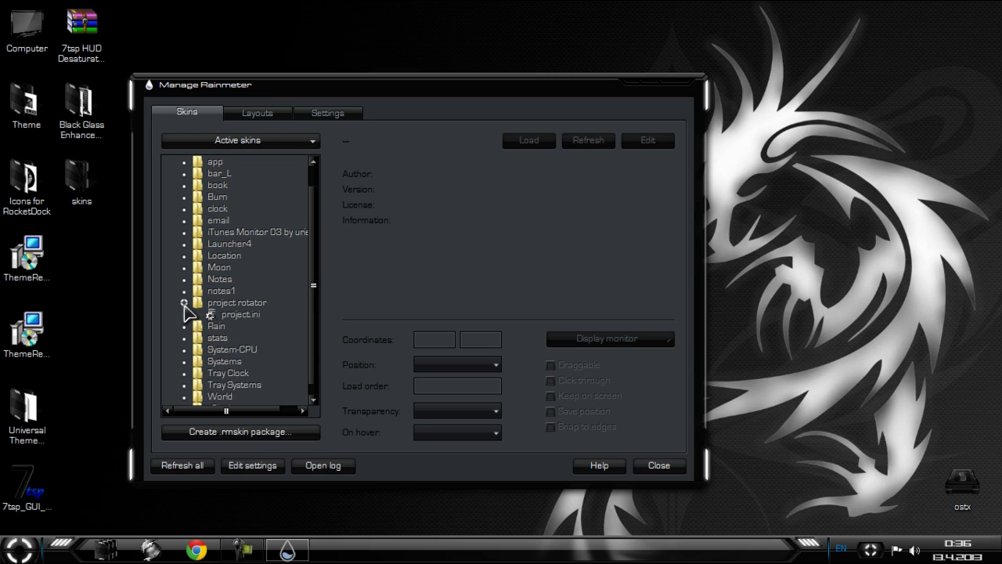
pyautogui.rightClick(230, 315)
pyautogui.click(249, 326)
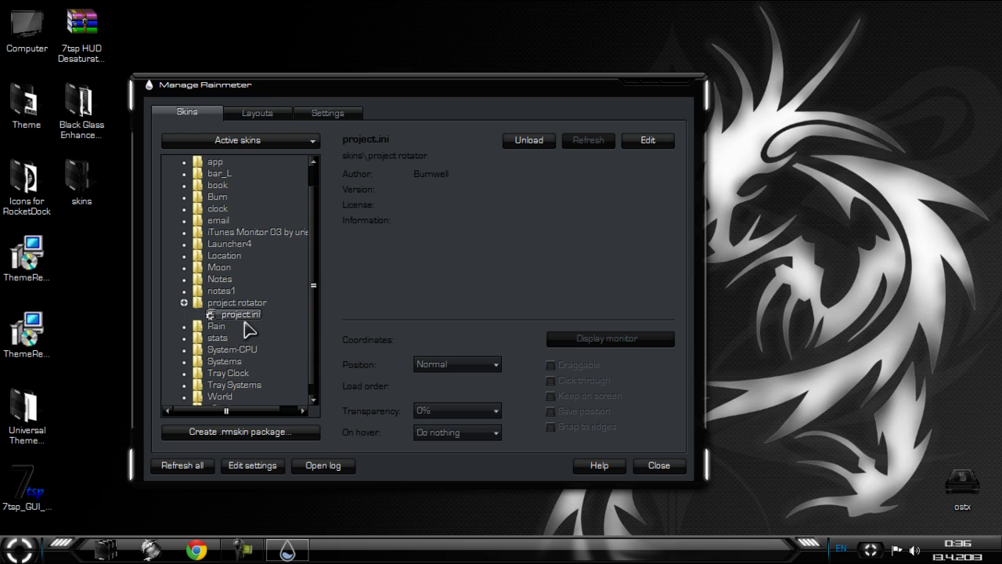
# Load project.ini again, collapse the skin folders and close the skin manager.
pyautogui.click(185, 304)
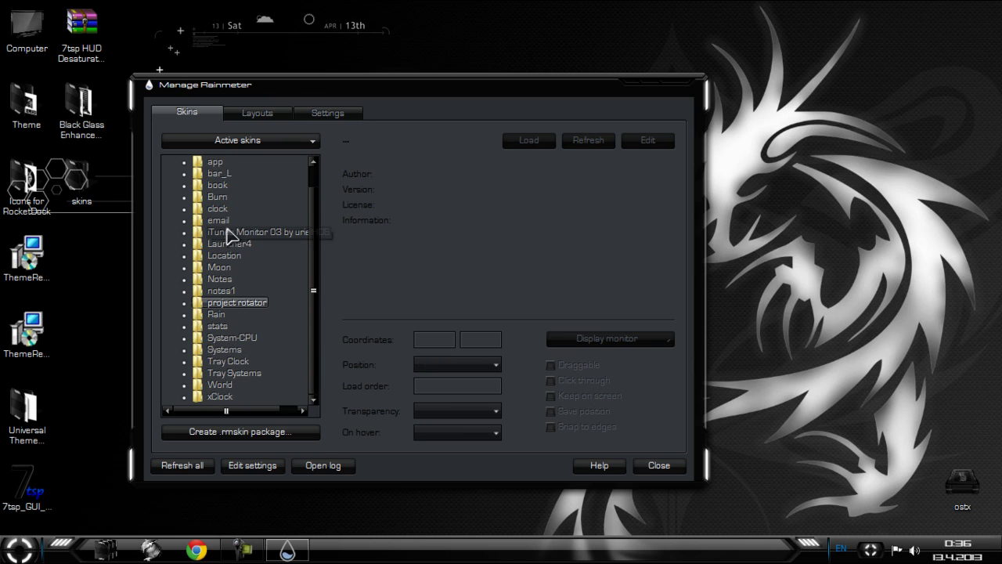
pyautogui.click(185, 304)
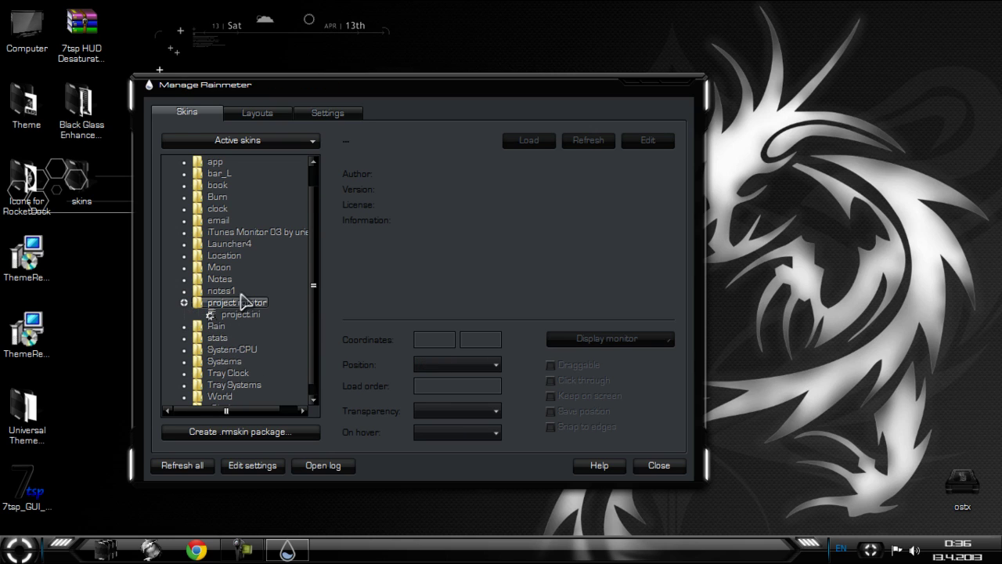
pyautogui.moveTo(240, 86); pyautogui.dragTo(259, 212)
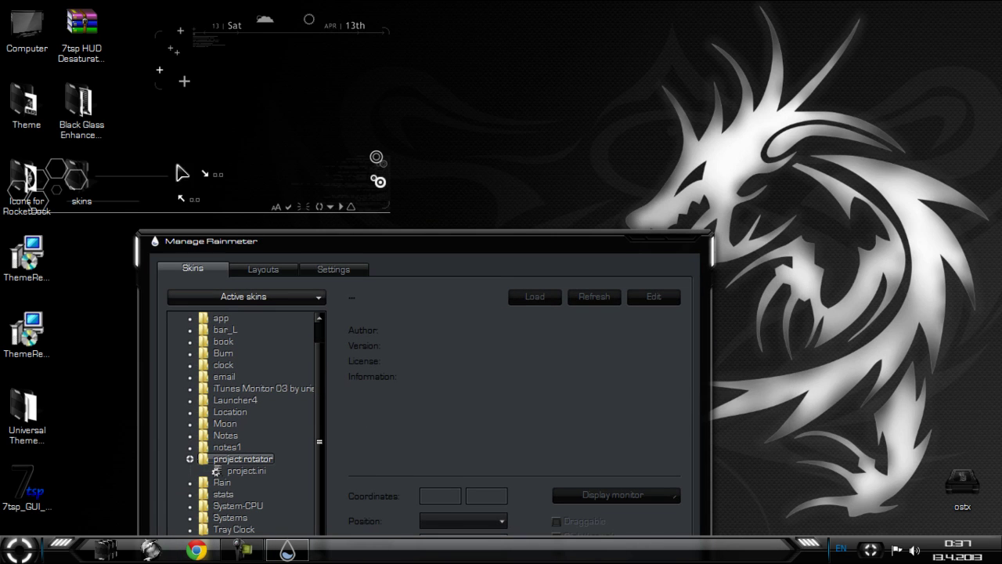
pyautogui.moveTo(285, 249); pyautogui.dragTo(289, 85)
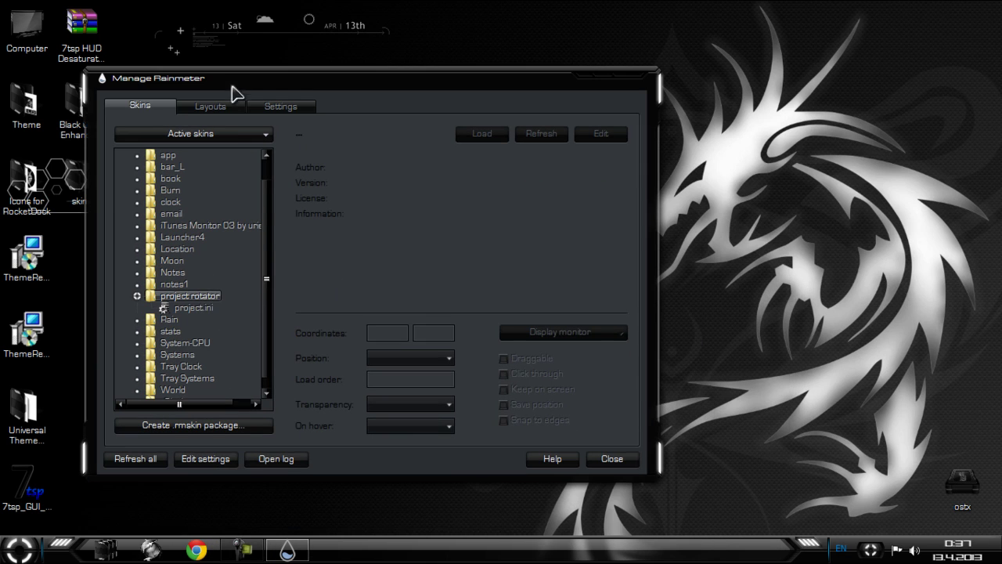
pyautogui.rightClick(193, 310)
pyautogui.click(141, 304)
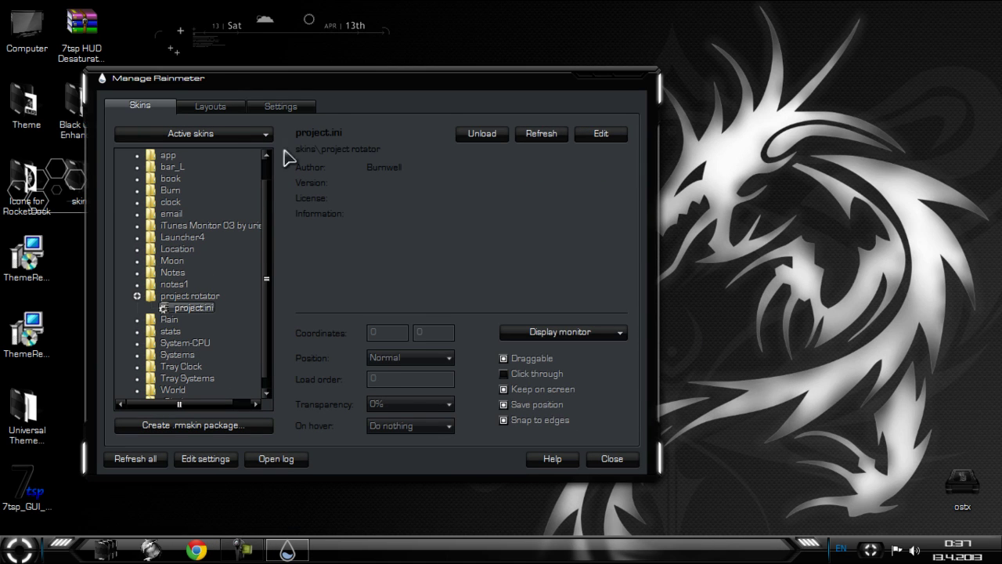
pyautogui.click(137, 296)
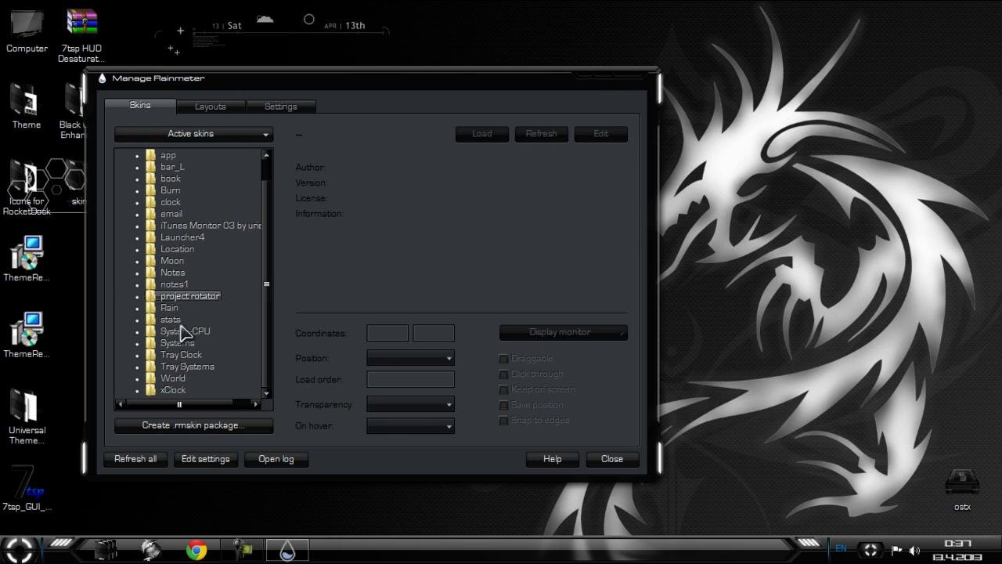
pyautogui.click(137, 320)
pyautogui.moveTo(264, 320); pyautogui.dragTo(273, 264)
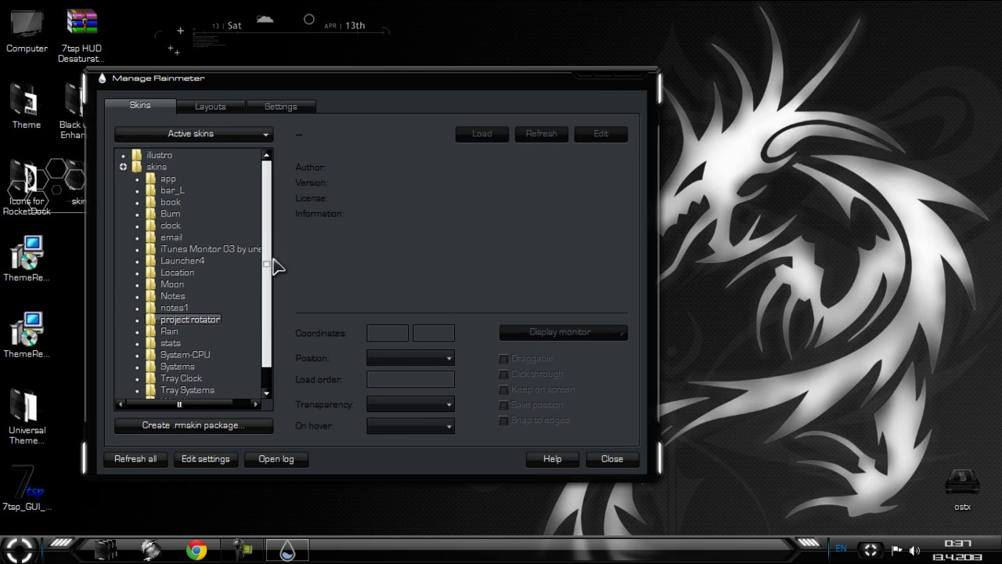
pyautogui.click(124, 167)
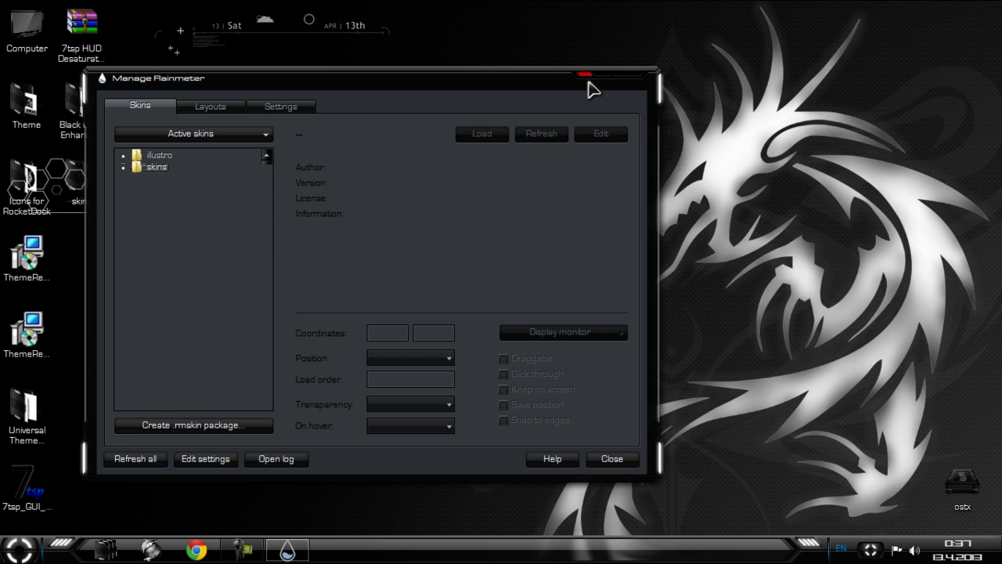
pyautogui.click(589, 76)
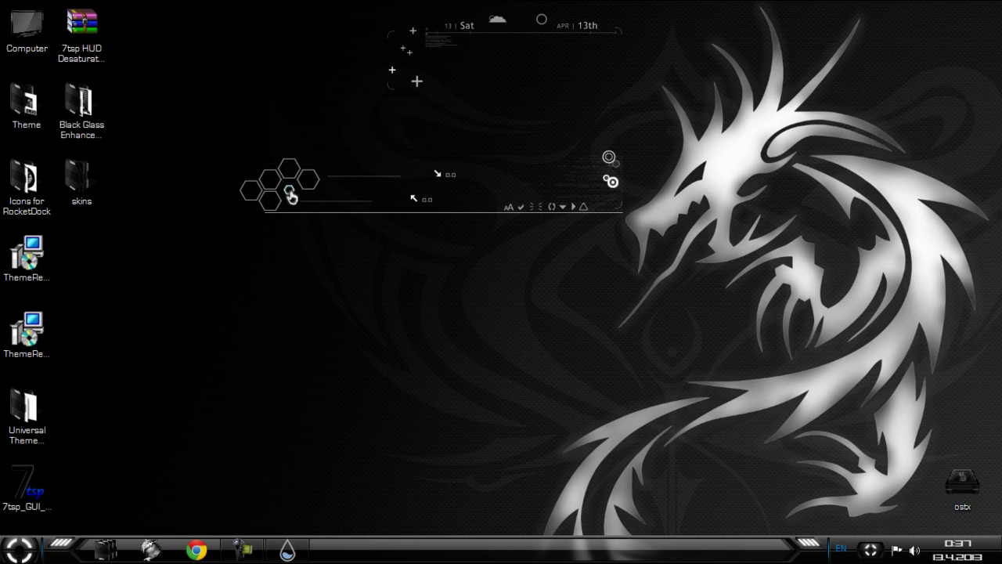
pyautogui.moveTo(287, 197)
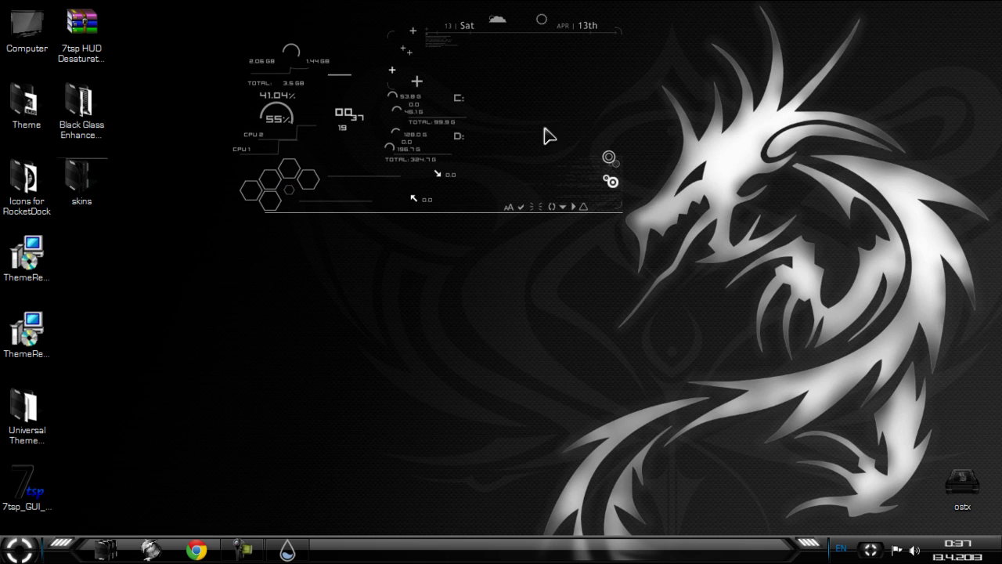
# Shift the HUD about 89 px right and load the illustro System.ini widget.
pyautogui.moveTo(611, 181); pyautogui.dragTo(680, 182)
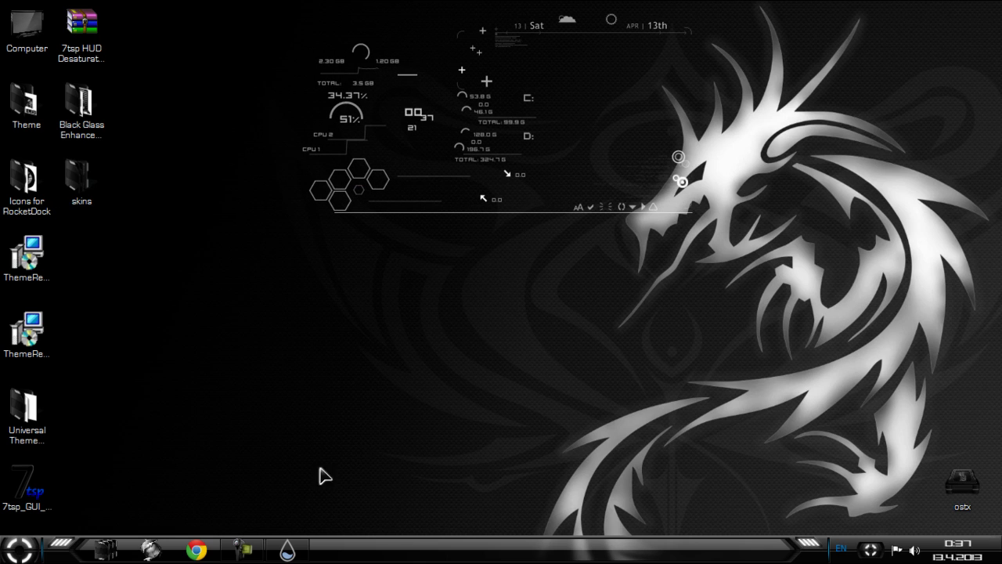
pyautogui.click(291, 552)
pyautogui.click(124, 155)
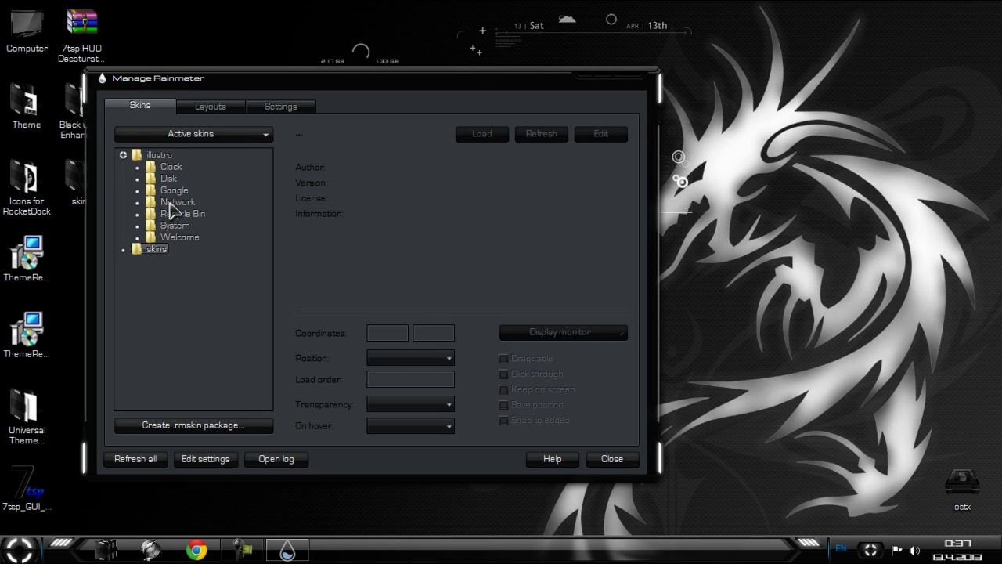
pyautogui.click(137, 227)
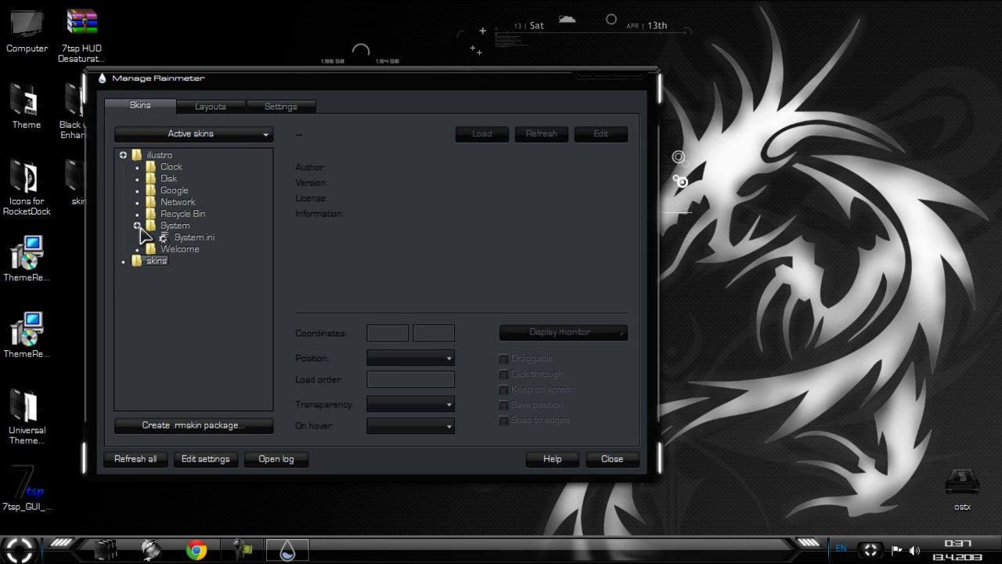
pyautogui.rightClick(179, 237)
pyautogui.click(201, 245)
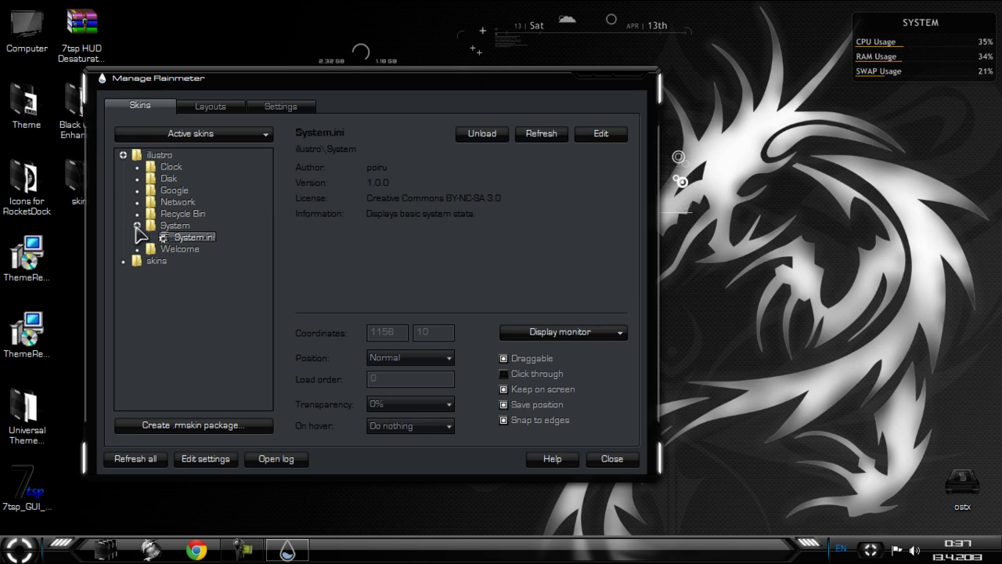
pyautogui.click(137, 225)
# Load the illustro 1 Disk and 2 Disks widgets, then position the HUD and DISK widgets on the right.
pyautogui.click(137, 178)
pyautogui.click(190, 190)
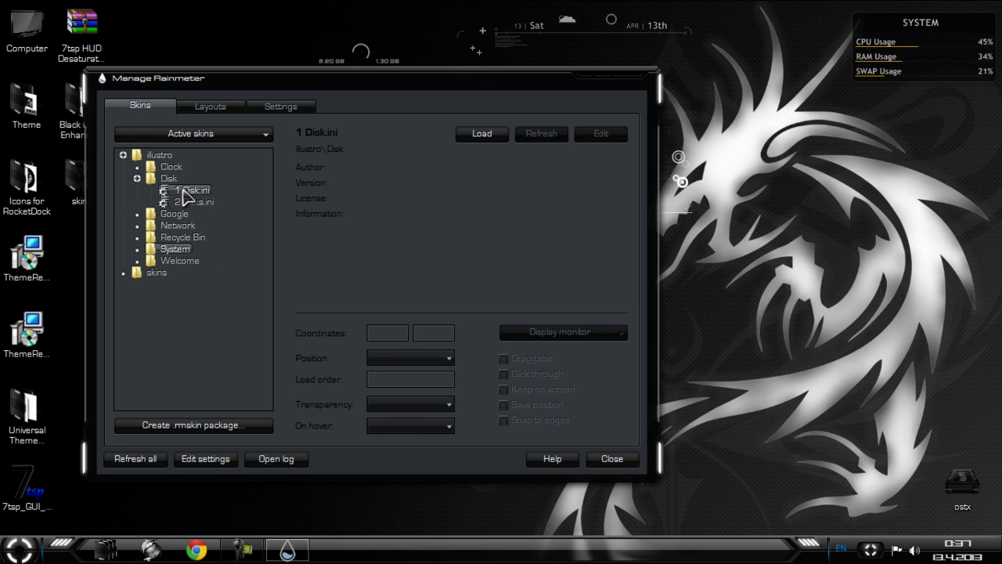
pyautogui.rightClick(194, 190)
pyautogui.click(205, 197)
pyautogui.rightClick(190, 202)
pyautogui.click(205, 209)
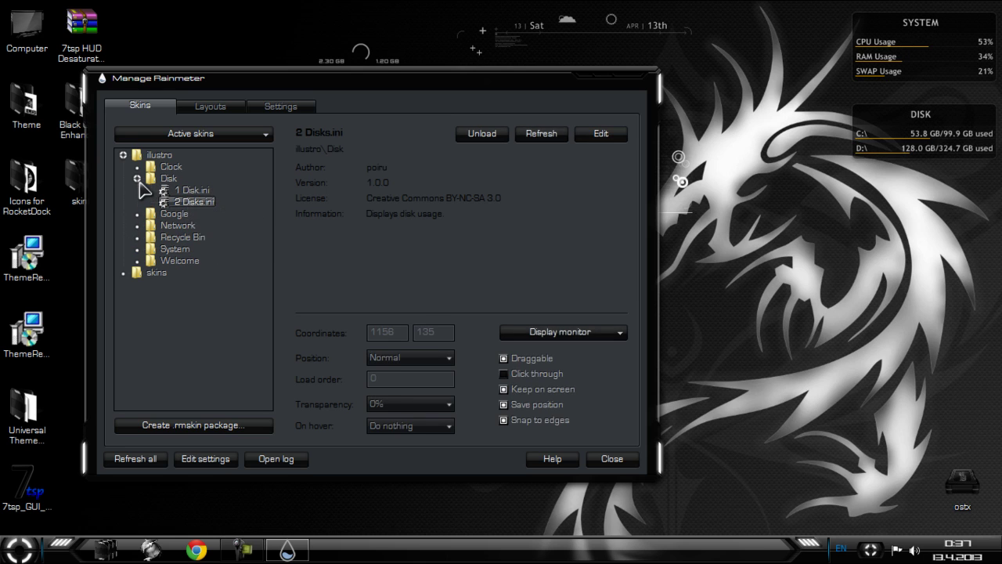
pyautogui.click(137, 178)
pyautogui.click(633, 73)
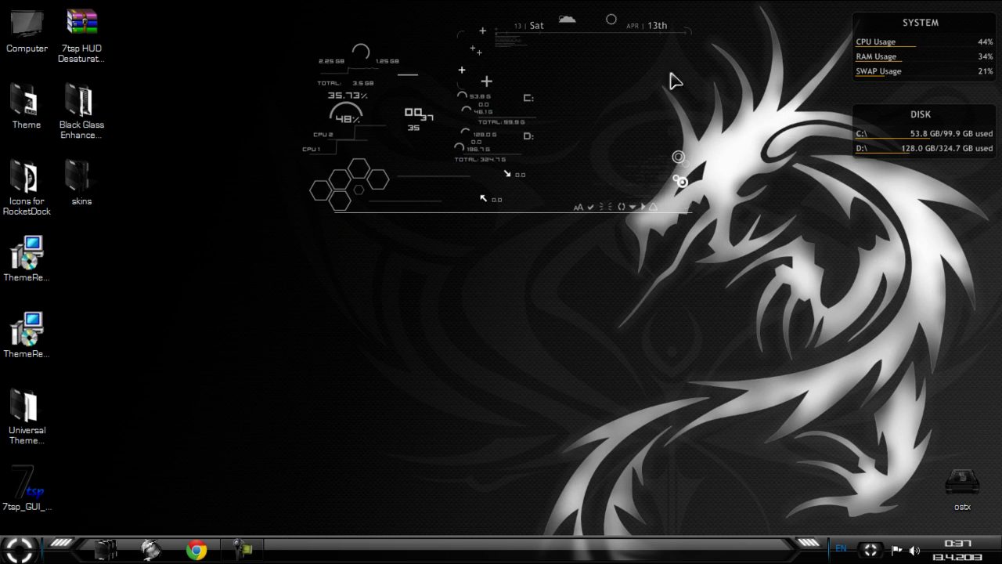
pyautogui.moveTo(791, 194); pyautogui.dragTo(824, 193)
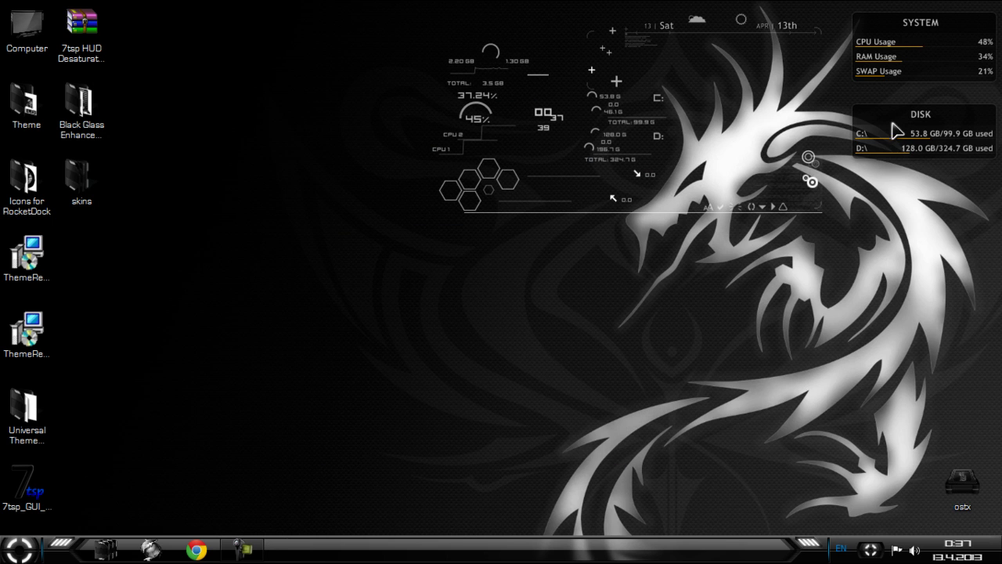
pyautogui.moveTo(896, 133); pyautogui.dragTo(900, 186)
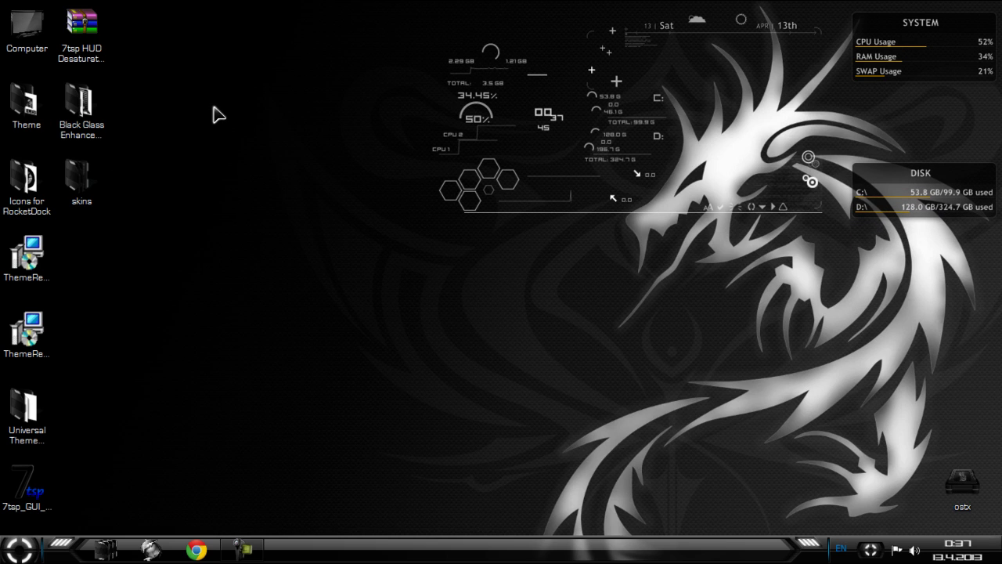
# Inspect the Black Glass Enhanced folder and the transparent Computer window, then close both.
pyautogui.doubleClick(100, 122)
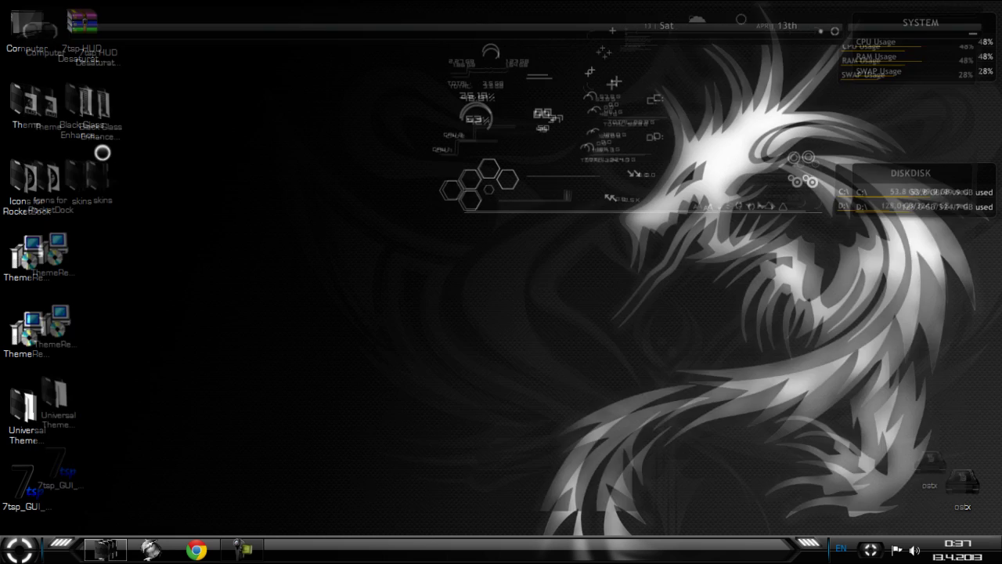
pyautogui.click(174, 165)
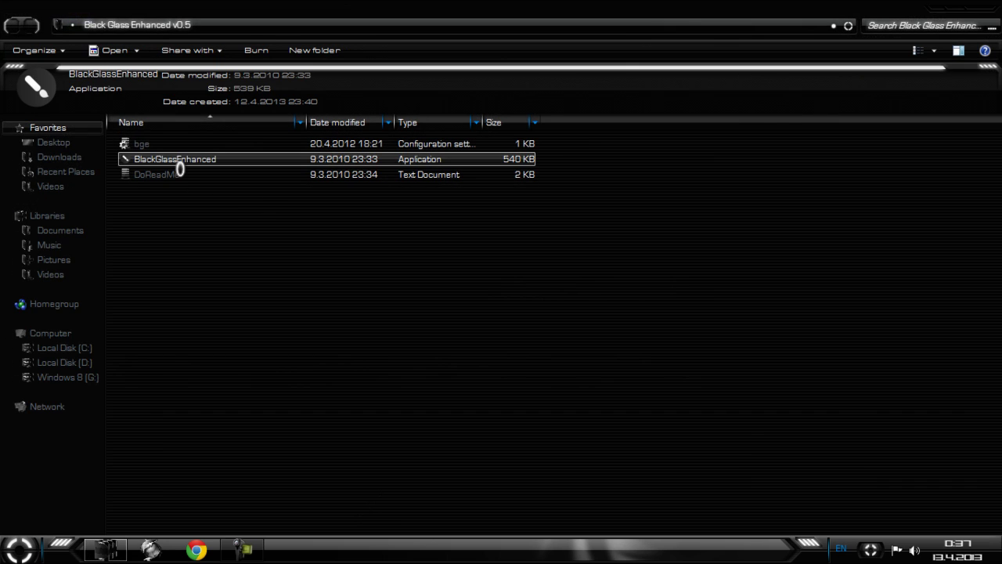
pyautogui.click(989, 11)
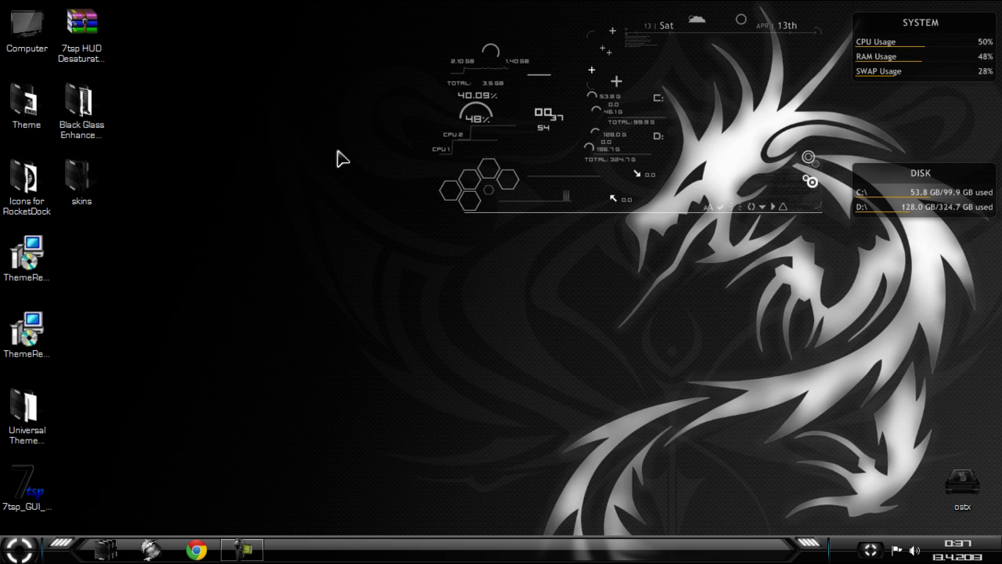
pyautogui.doubleClick(31, 35)
pyautogui.moveTo(183, 319); pyautogui.dragTo(355, 342)
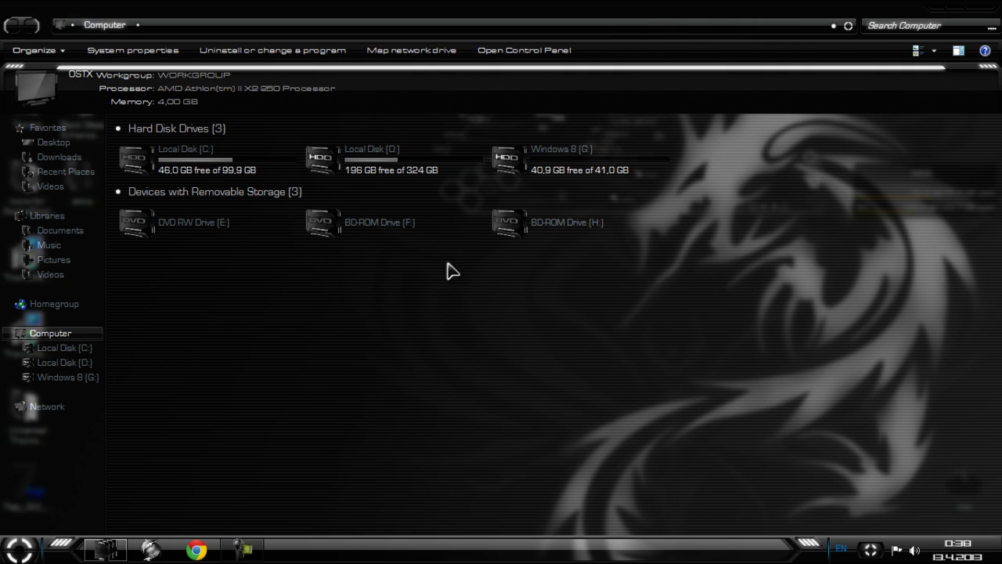
pyautogui.click(981, 11)
# Refresh the desktop and show the hidden notification-area icons.
pyautogui.rightClick(380, 146)
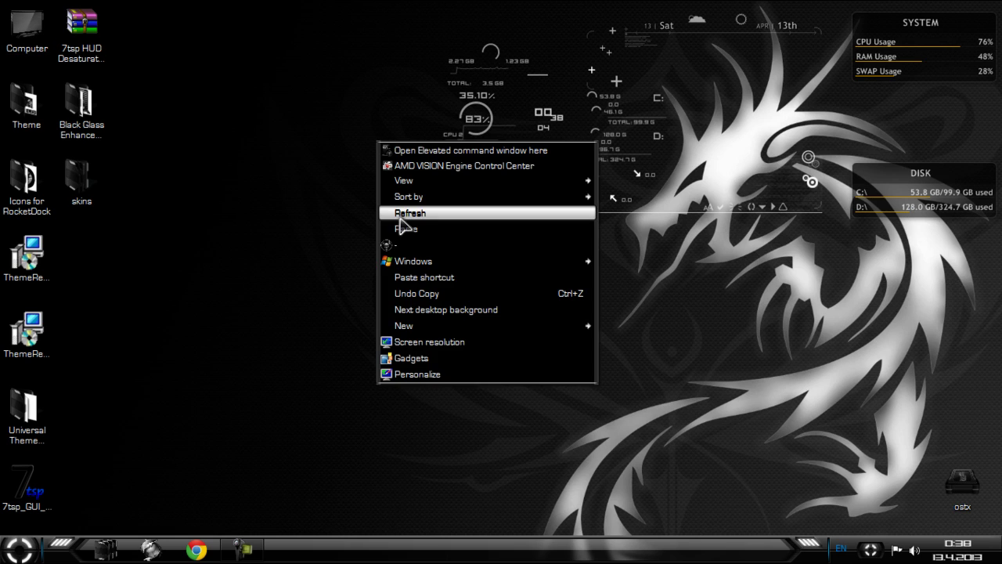
pyautogui.click(400, 216)
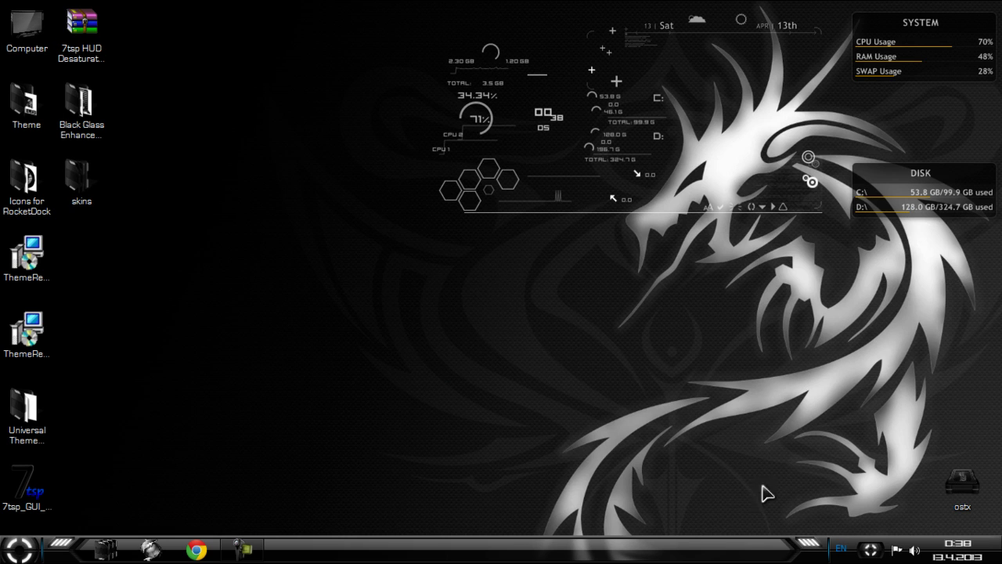
pyautogui.click(871, 550)
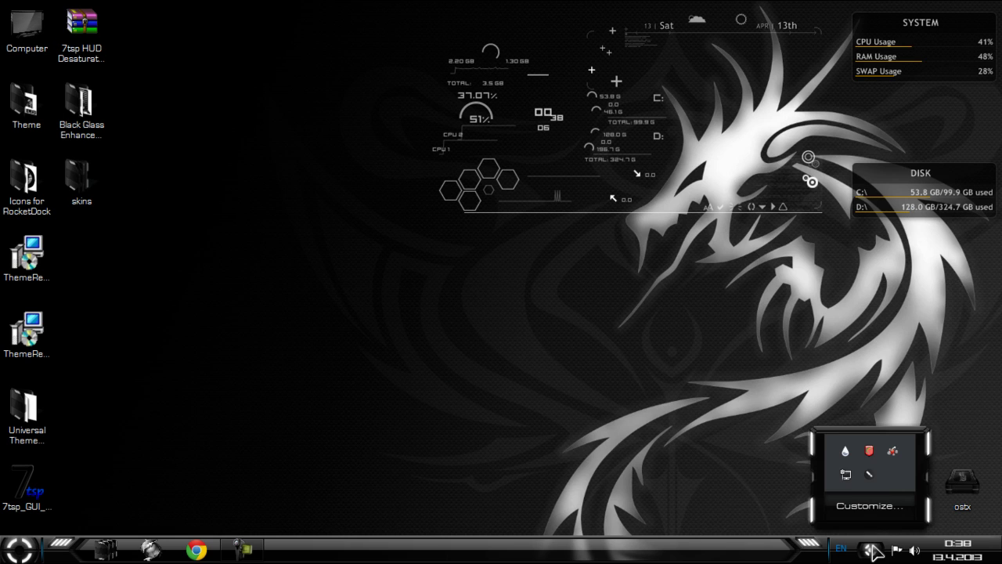
# Hide the tray overflow icons and check the custom Start menu on the finished desktop.
pyautogui.click(467, 304)
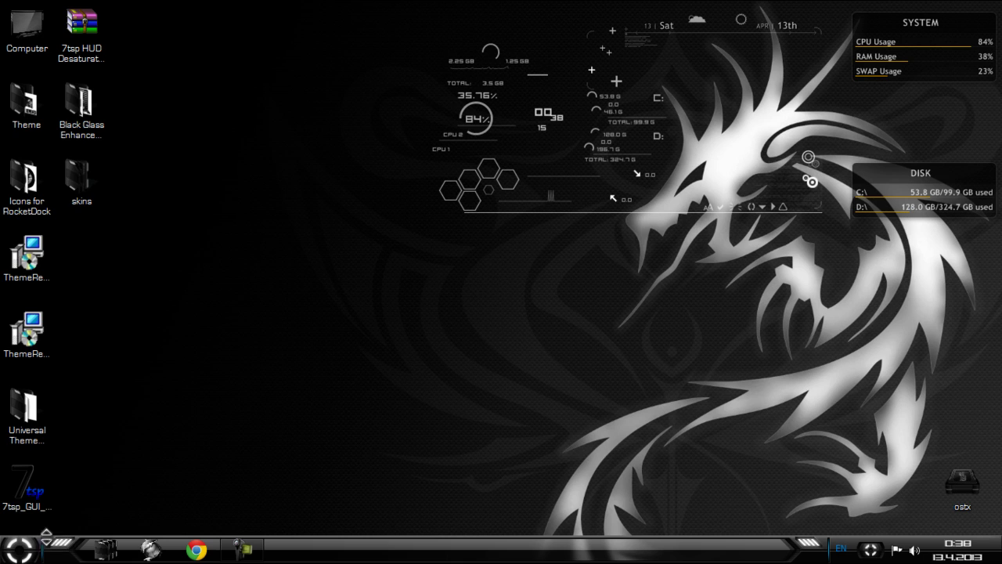
pyautogui.click(19, 548)
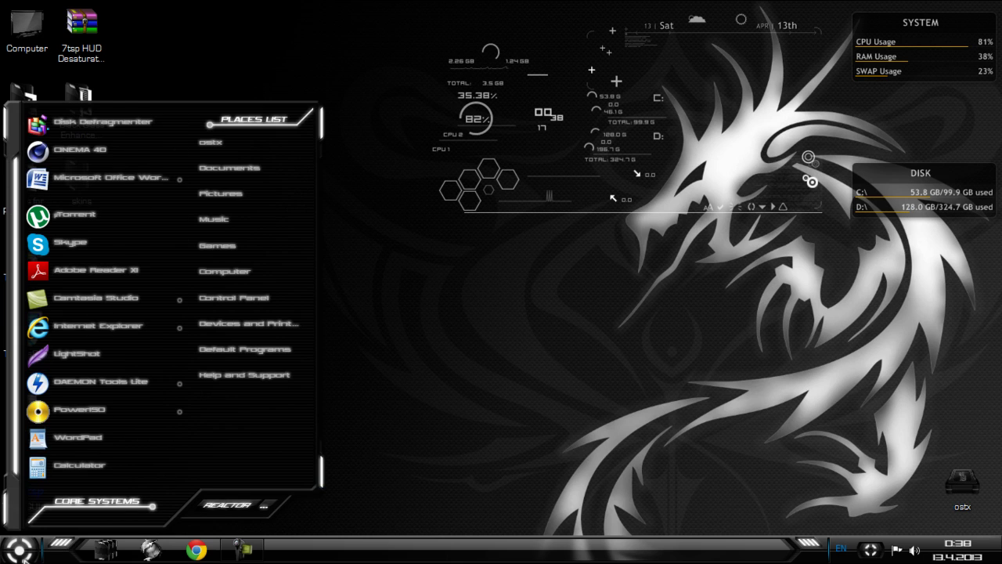
pyautogui.click(22, 552)
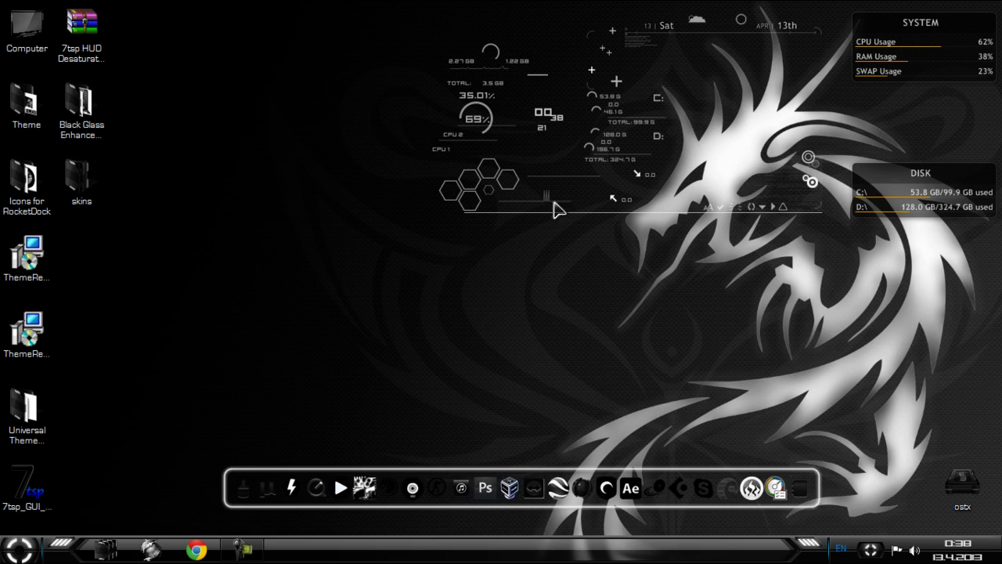
pyautogui.moveTo(305, 31); pyautogui.dragTo(437, 428)
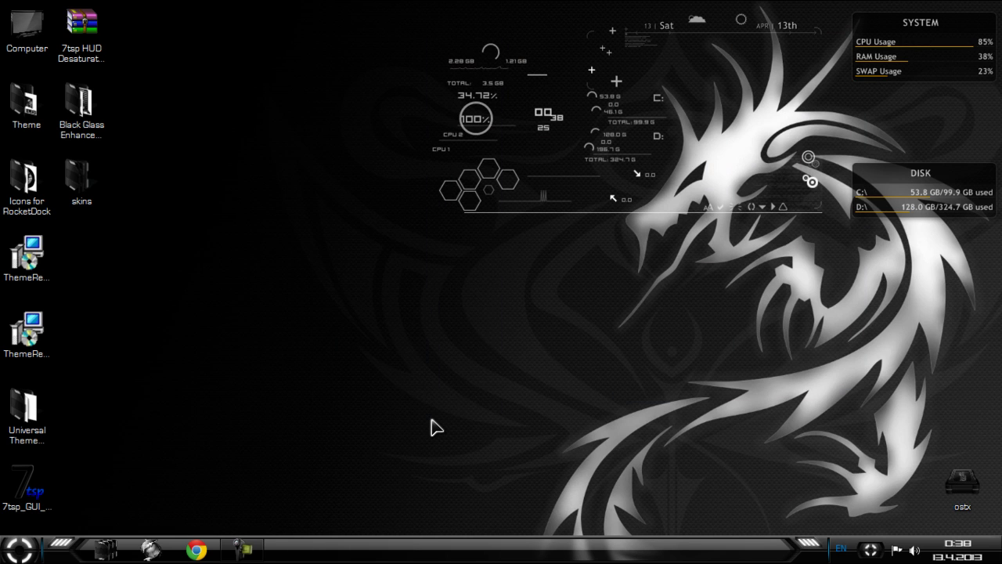